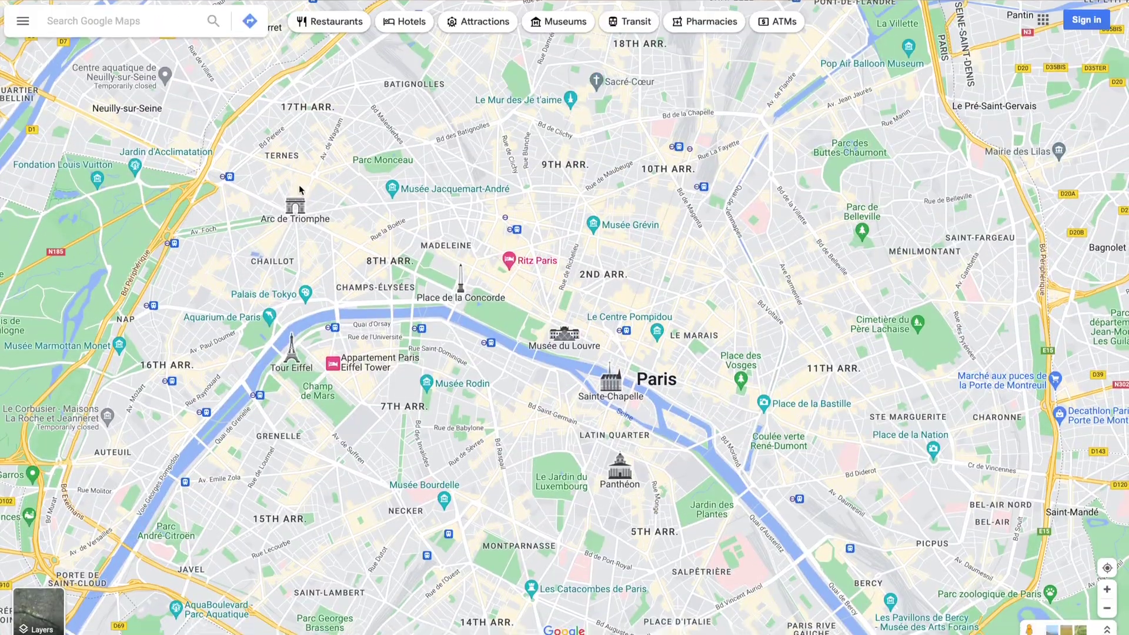
Enter 'Cwdj' in the search field at the top of the screen
{"action": "left_click", "coordinate": [98, 24]}
{"action": "type", "text": "Cwdj"}
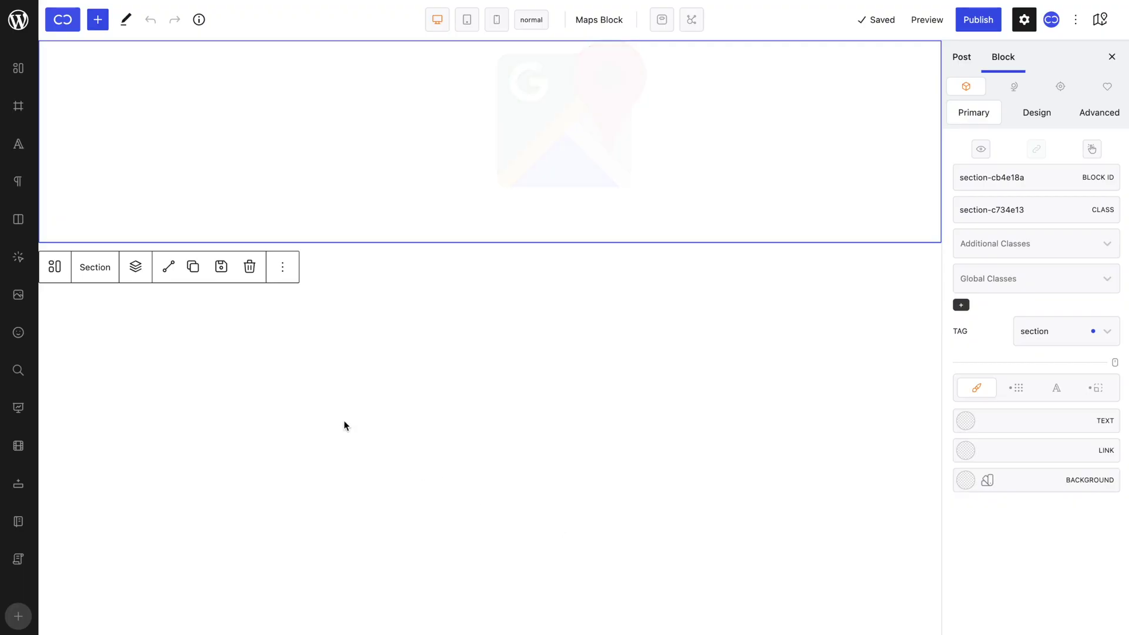
Insert a Maps block into the empty Section from the block inserter list
{"action": "left_click", "coordinate": [136, 276]}
{"action": "scroll", "coordinate": [131, 523], "scroll_direction": "down", "scroll_amount": 4}
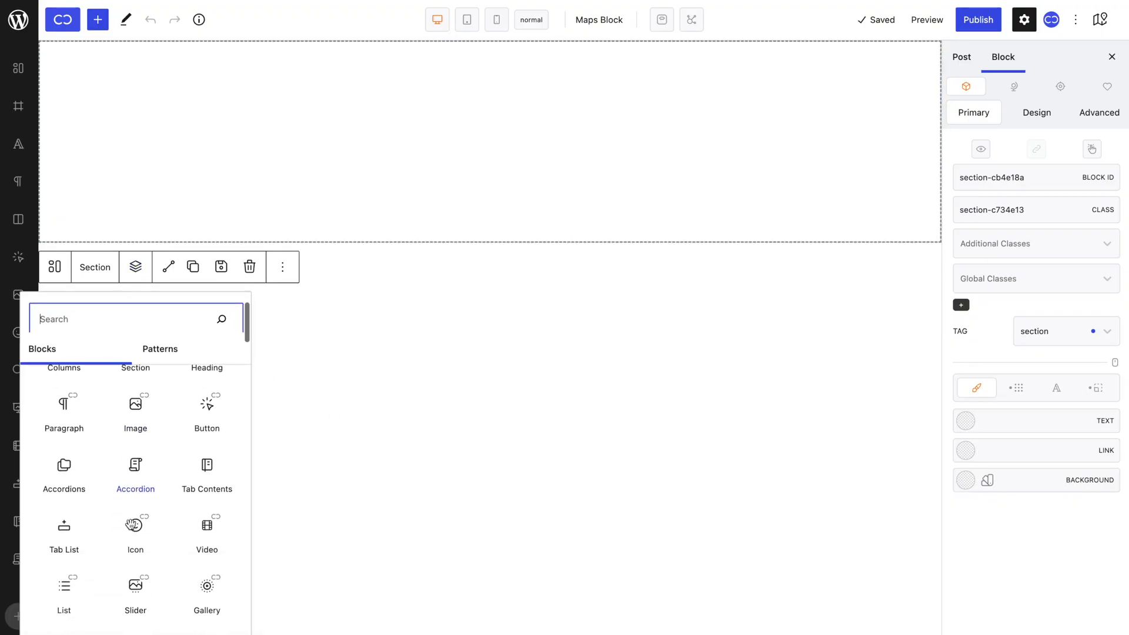
{"action": "left_click", "coordinate": [68, 575]}
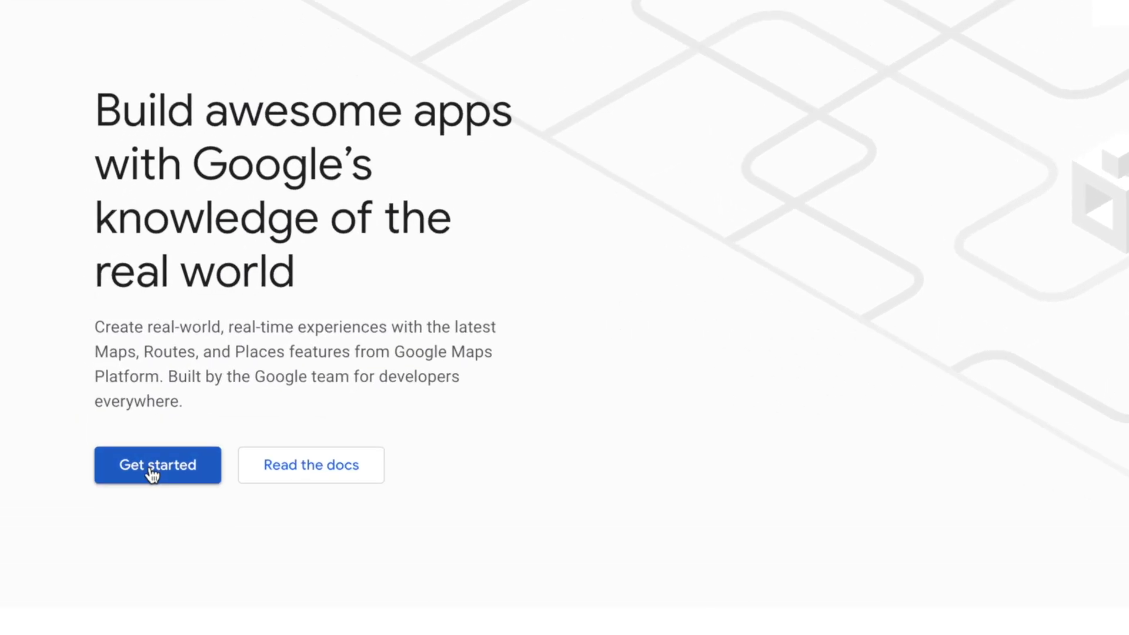
Start Google Maps Platform's Get started flow to reach Google Cloud
{"action": "left_click", "coordinate": [151, 470]}
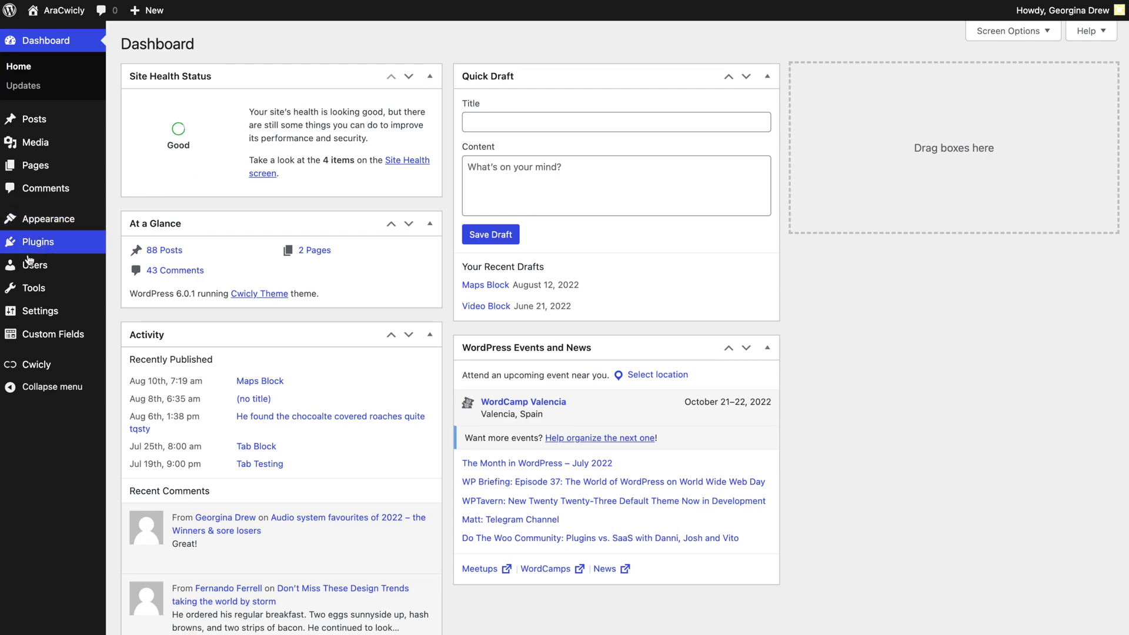
Paste the Google Maps API key under Cwicly Settings > Google Maps API and save it
{"action": "mouse_move", "coordinate": [37, 363]}
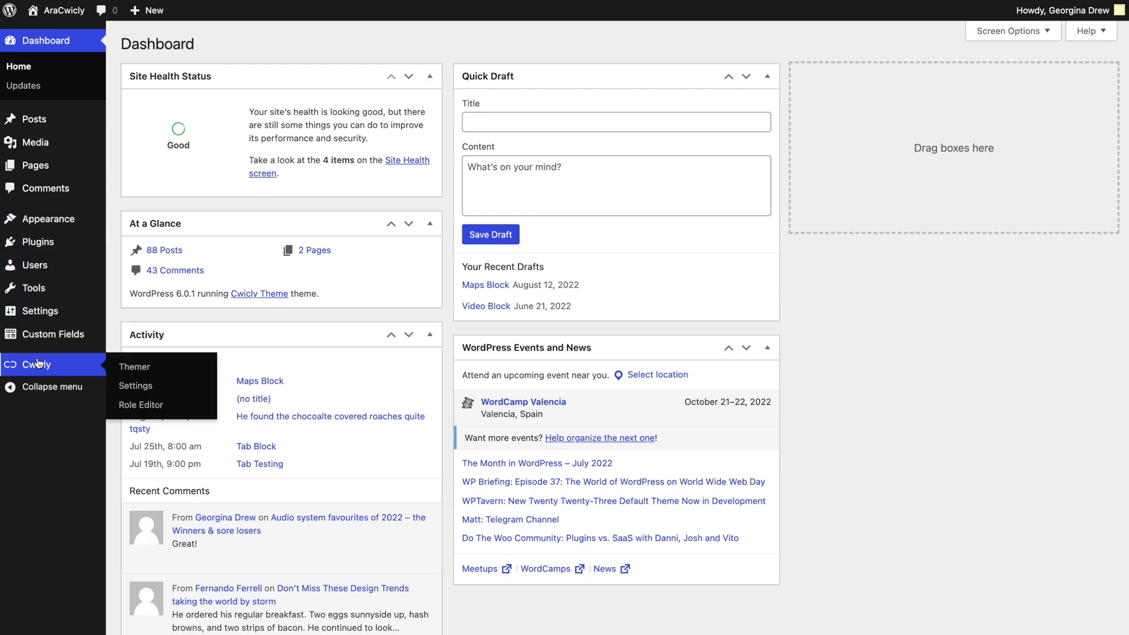
{"action": "left_click", "coordinate": [136, 386]}
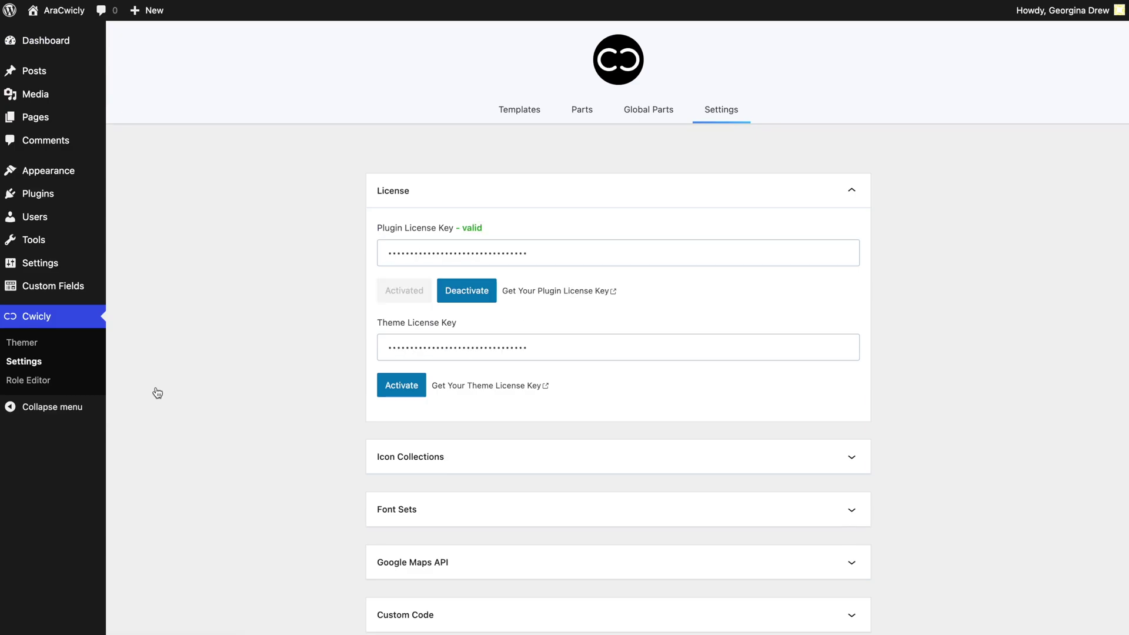
{"action": "scroll", "coordinate": [156, 392], "scroll_direction": "down", "scroll_amount": 4}
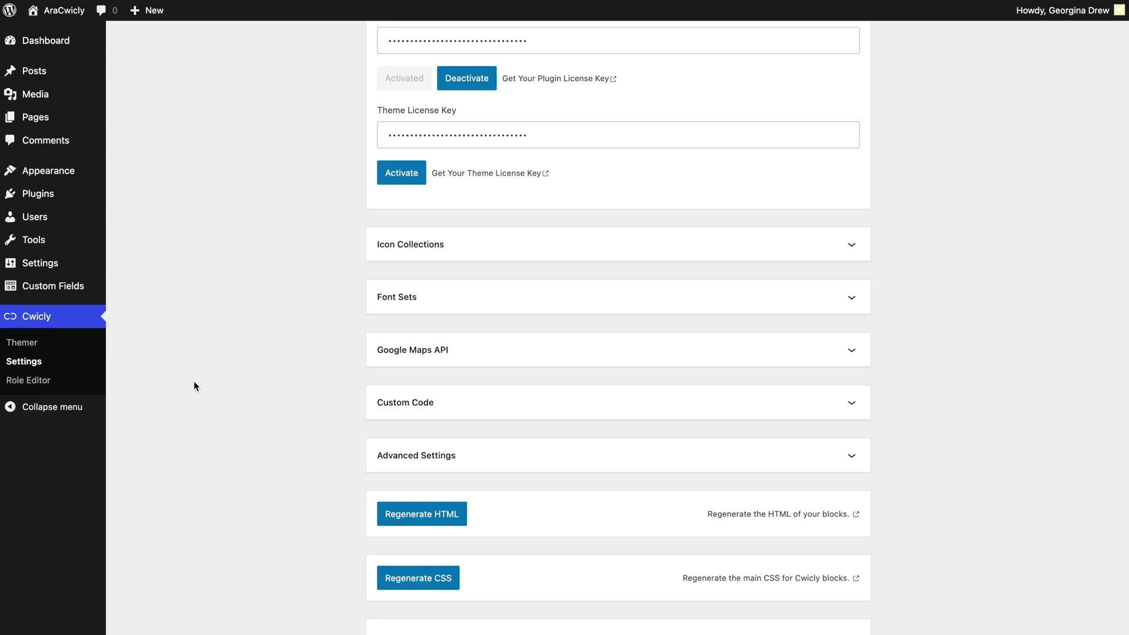
{"action": "left_click", "coordinate": [478, 361]}
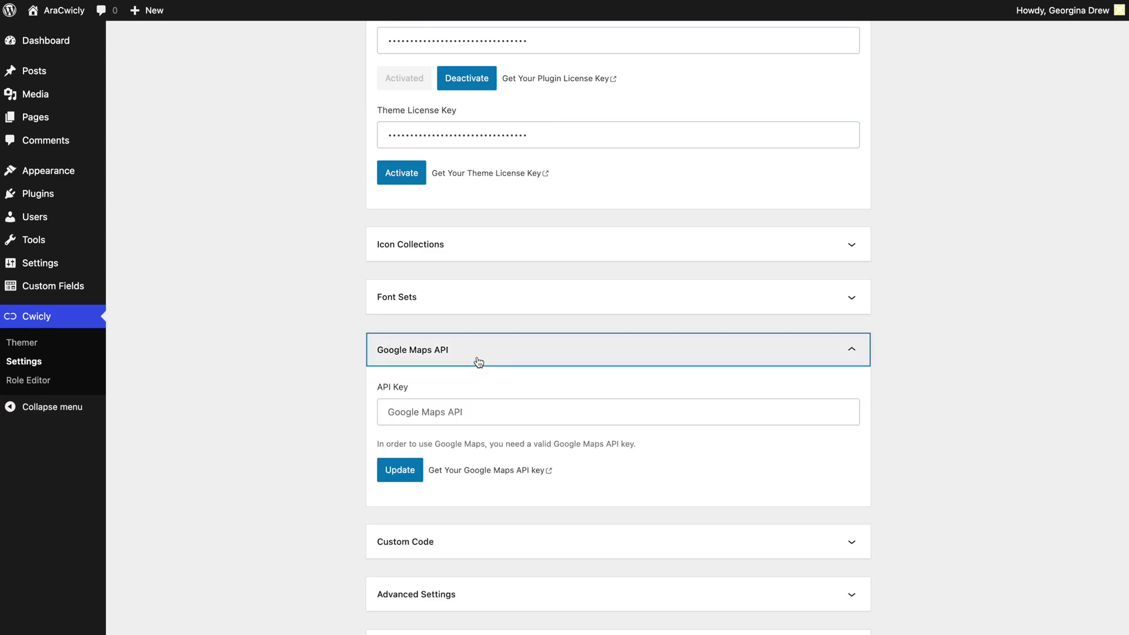
{"action": "left_click", "coordinate": [483, 415]}
{"action": "key", "text": "super+v"}
{"action": "left_click", "coordinate": [398, 470]}
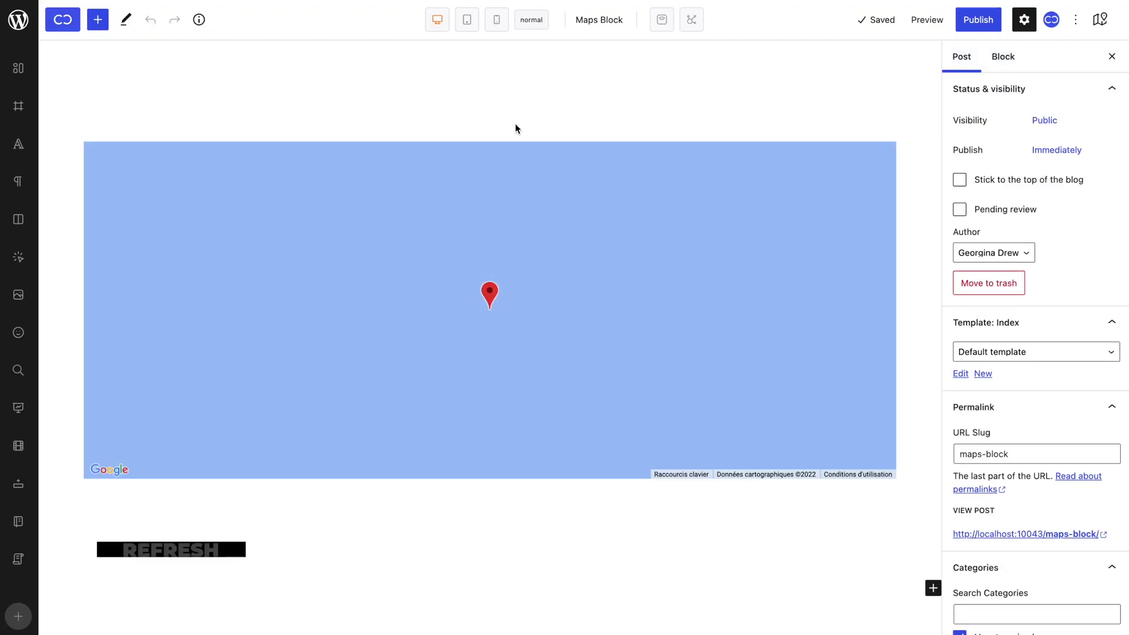
Search 'menil' in the Maps block's Search Places field and choose Ménilmontant, Paris, France
{"action": "left_click", "coordinate": [515, 125]}
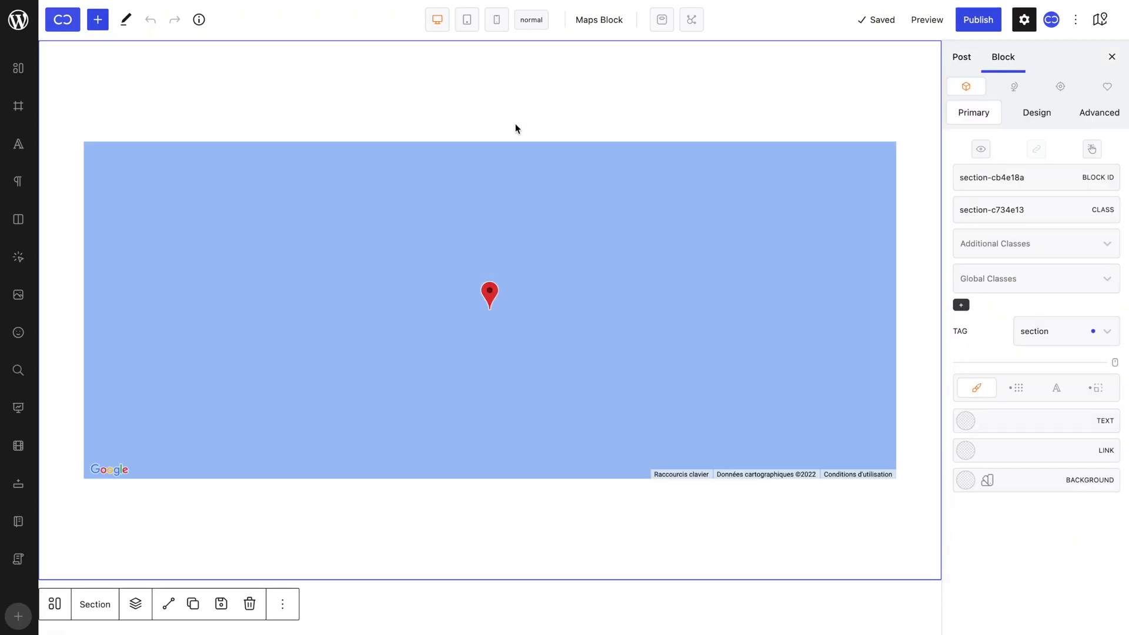
{"action": "left_click", "coordinate": [543, 236]}
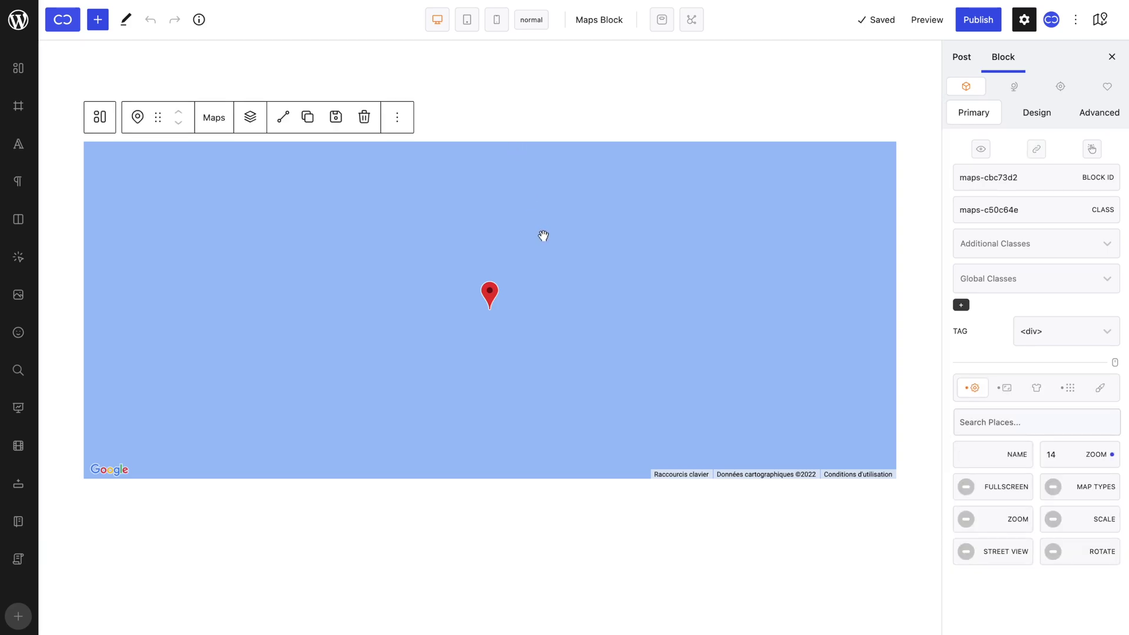
{"action": "left_click", "coordinate": [982, 422]}
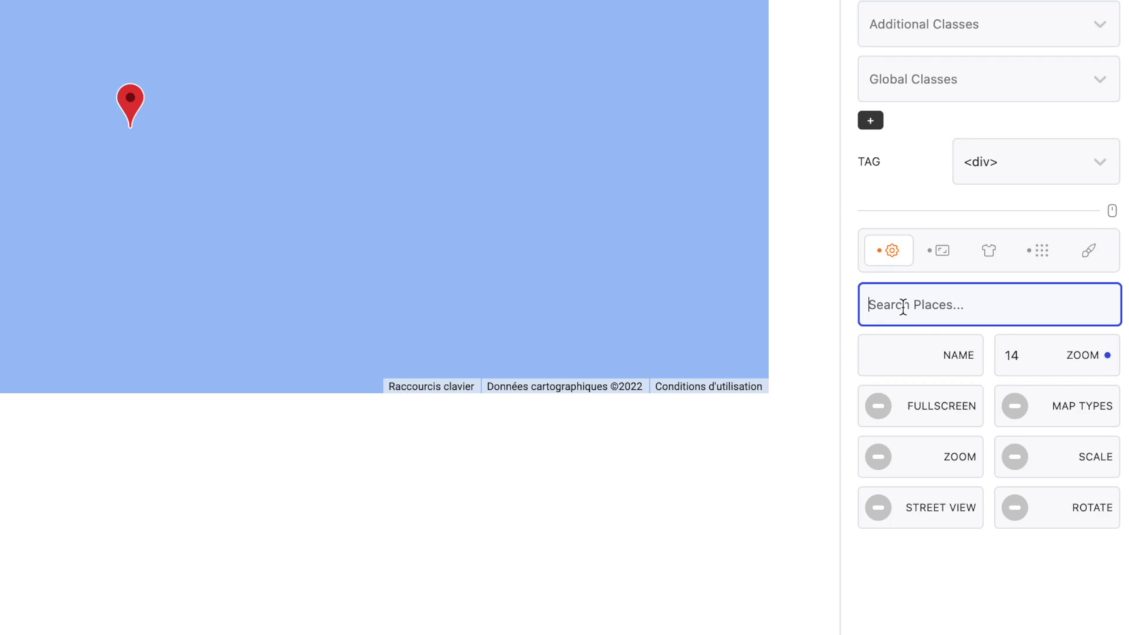
{"action": "type", "text": "men"}
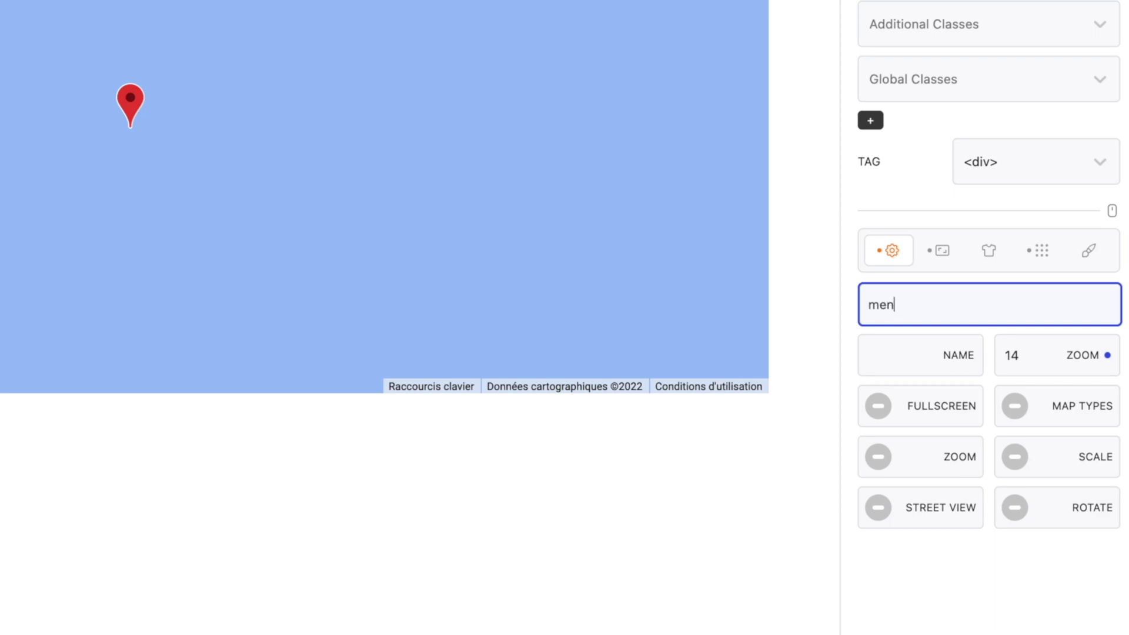
{"action": "type", "text": "il"}
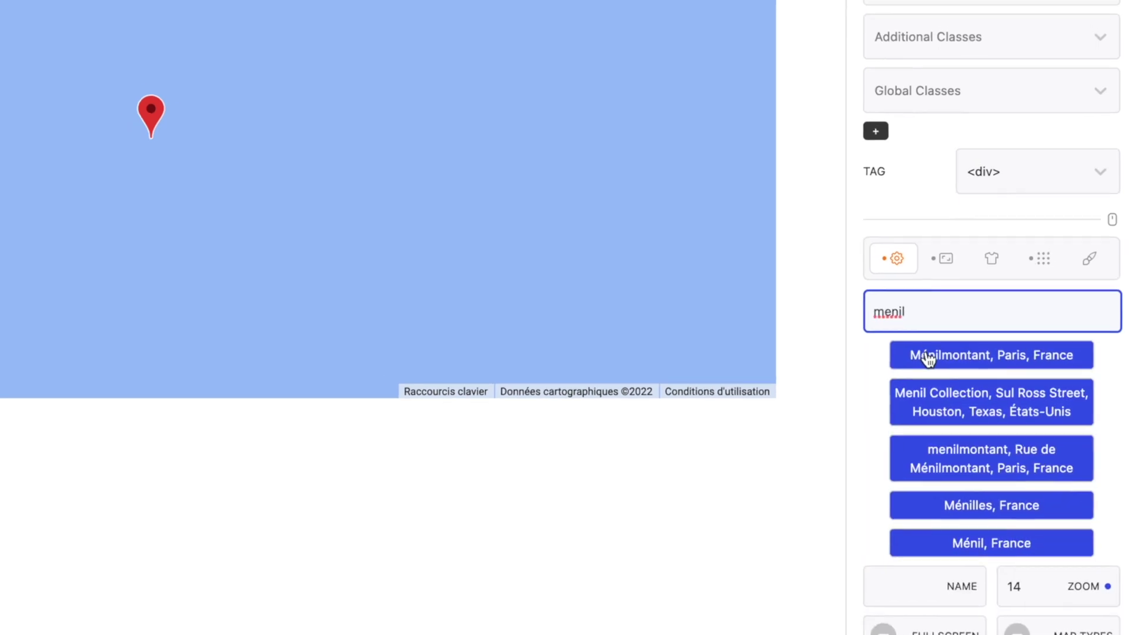
{"action": "left_click", "coordinate": [927, 353]}
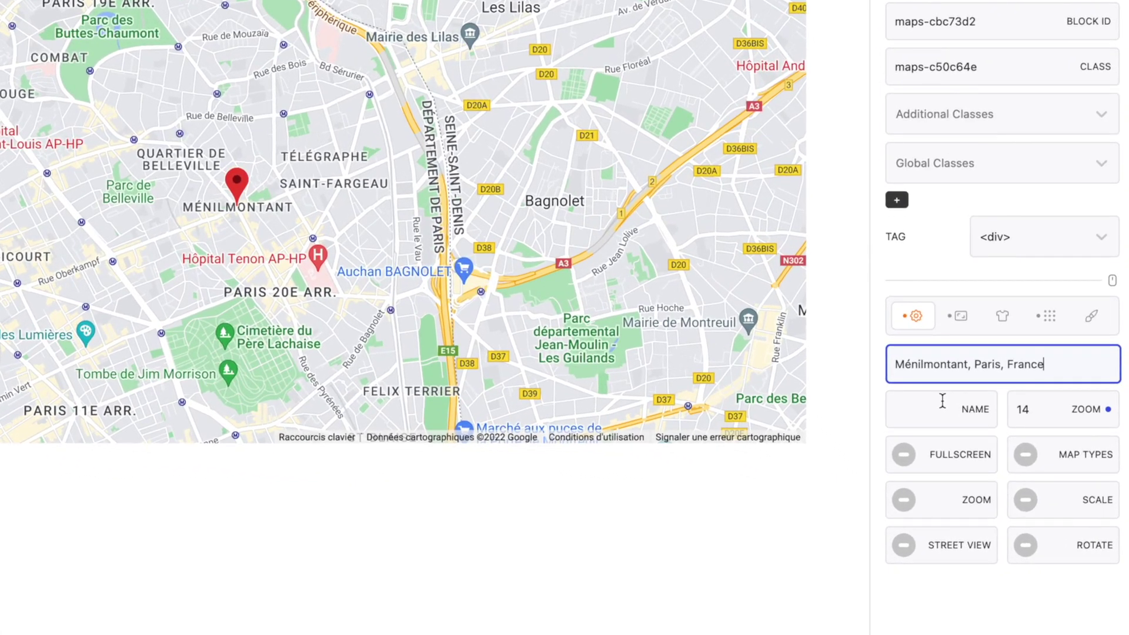
Name the marker 'Cwicly Building level 2', publish the post, and check its popup live
{"action": "left_click", "coordinate": [922, 406]}
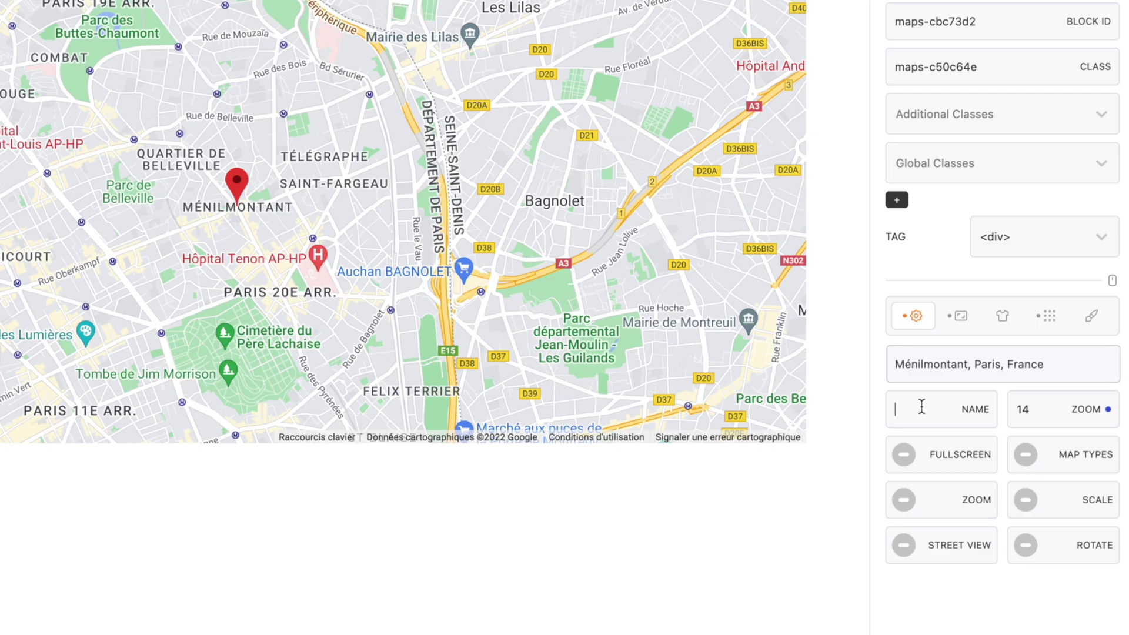
{"action": "type", "text": "Cwicly Building leve"}
{"action": "type", "text": "l 2"}
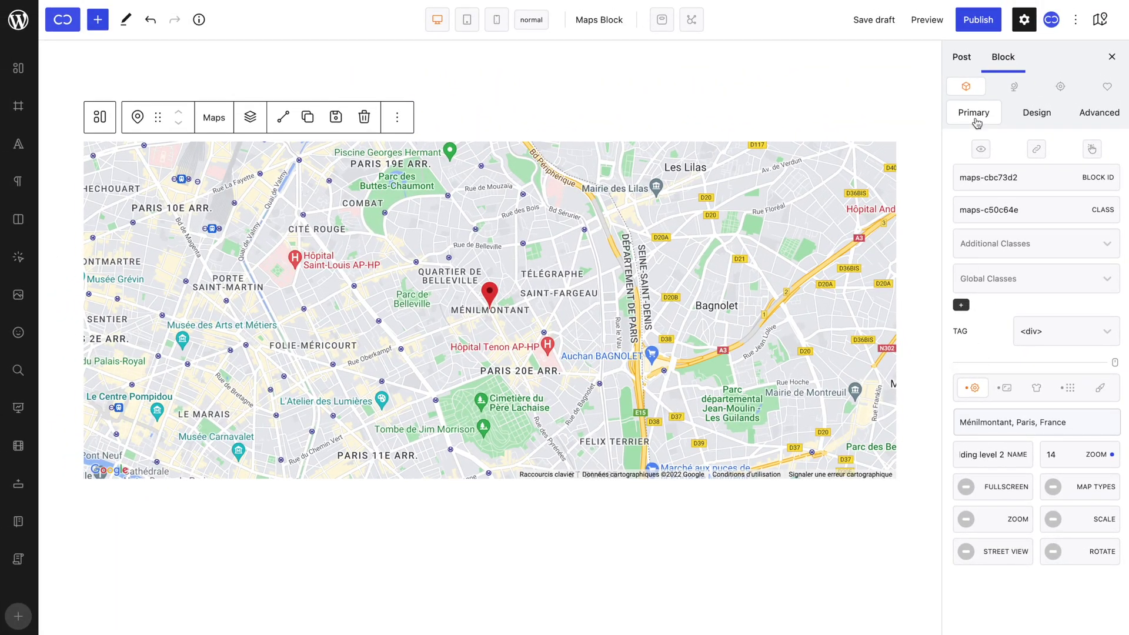
{"action": "left_click", "coordinate": [978, 19]}
{"action": "left_click", "coordinate": [991, 19]}
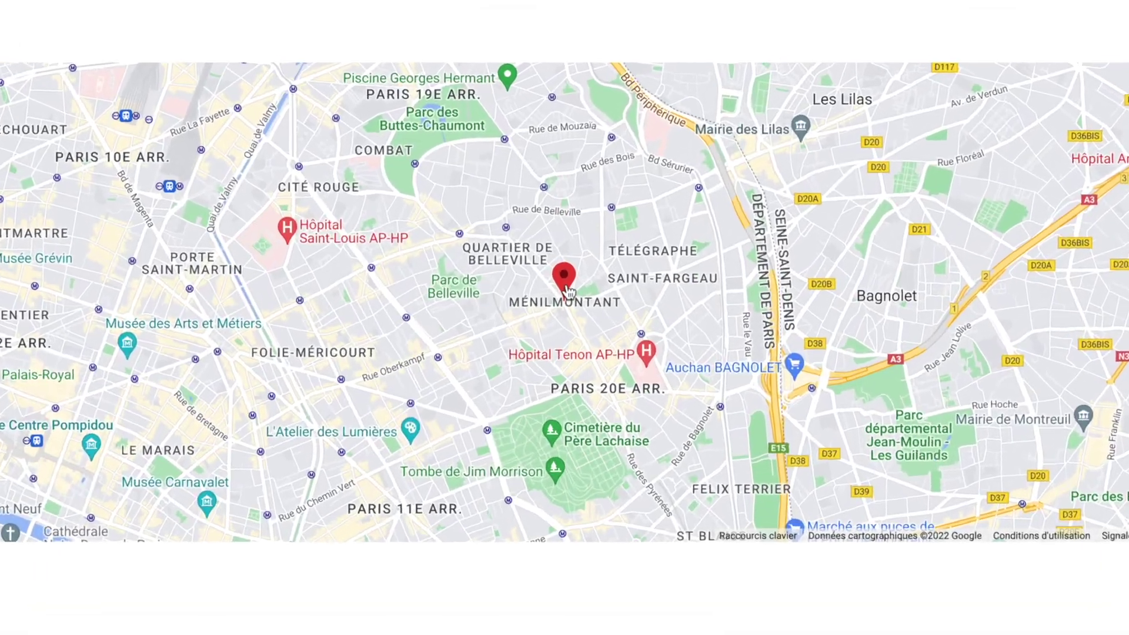
{"action": "left_click", "coordinate": [566, 287]}
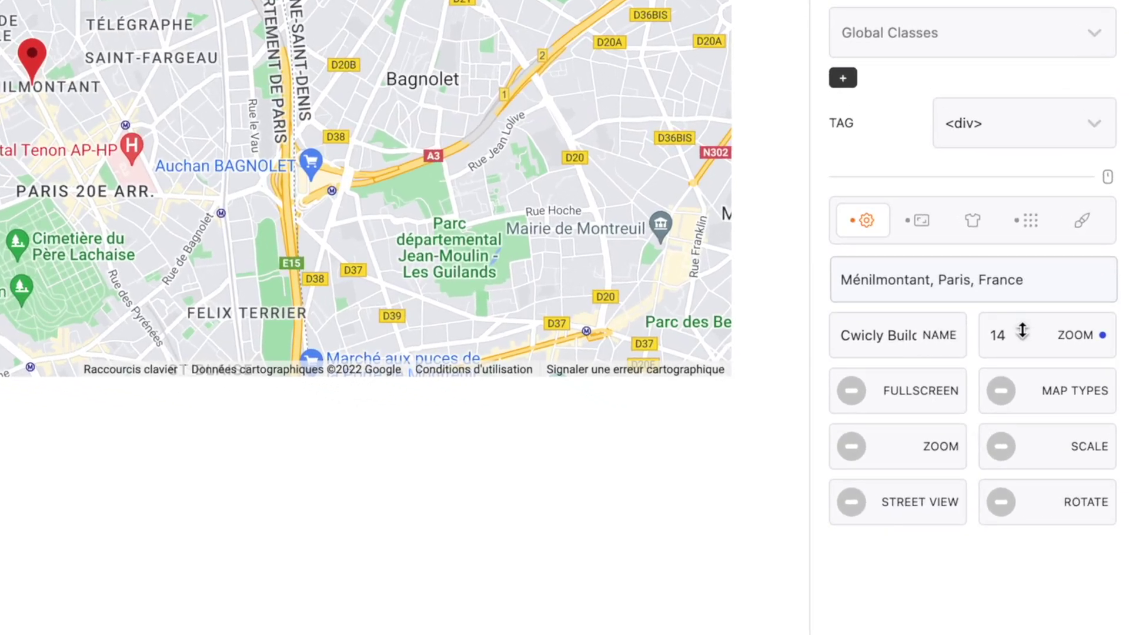
{"action": "left_click", "coordinate": [1023, 331]}
Try different values in the ZOOM field, then set the zoom level to 15
{"action": "key", "text": "BackSpace"}
{"action": "type", "text": "2"}
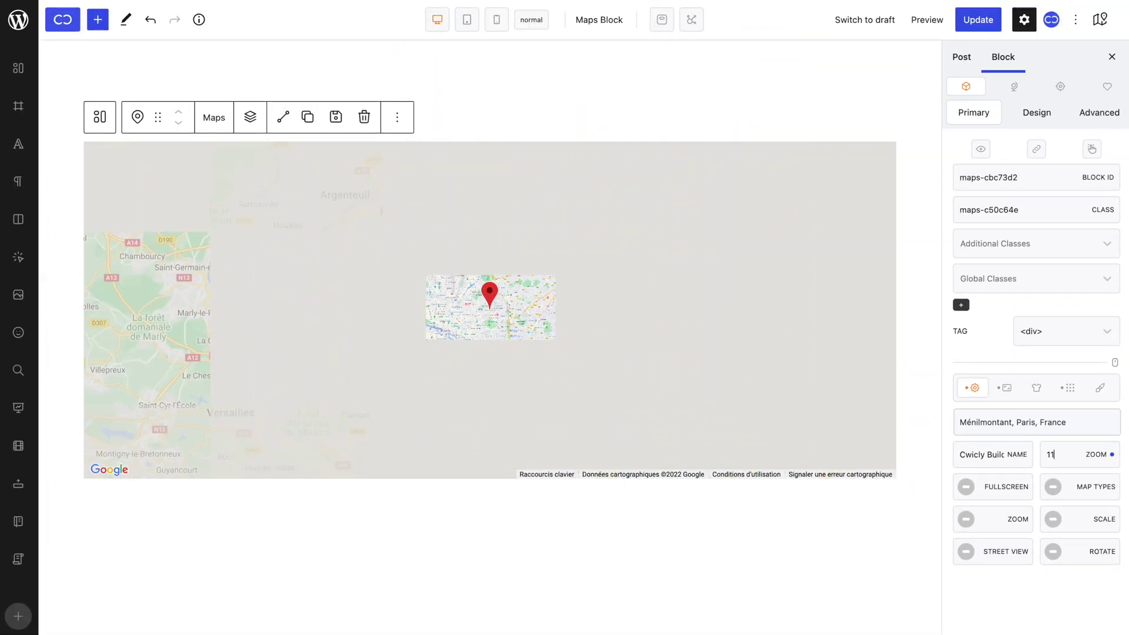
{"action": "key", "text": "Up"}
{"action": "key", "text": "Up"}
{"action": "key", "text": "Up"}
{"action": "key", "text": "Up"}
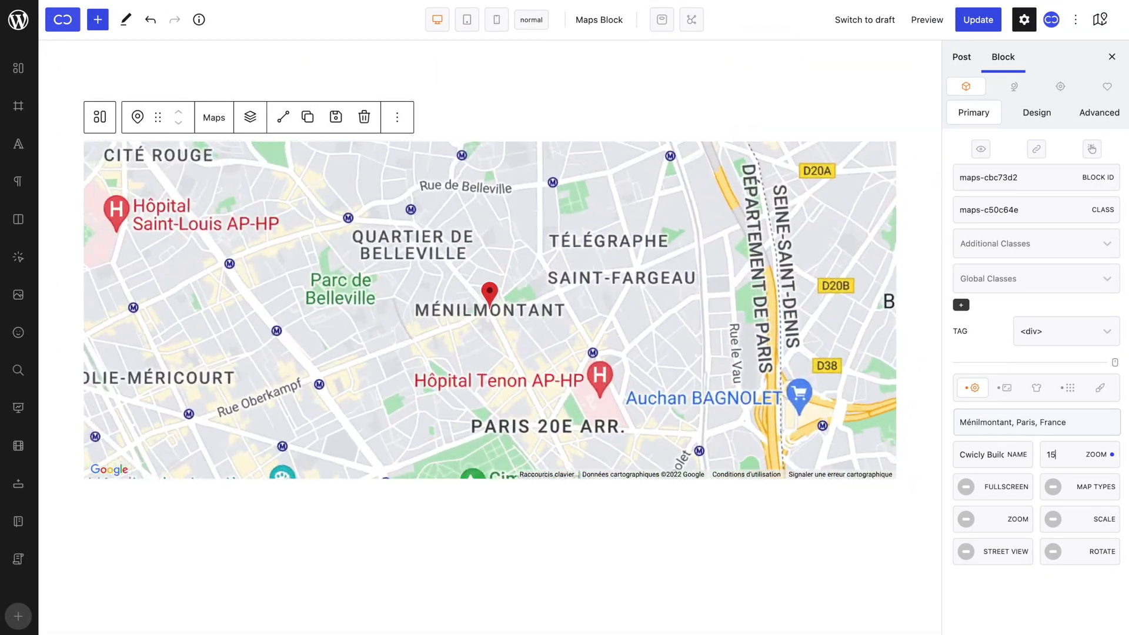
{"action": "key", "text": "Up"}
{"action": "key", "text": "Up"}
{"action": "key", "text": "Up"}
{"action": "key", "text": "Up"}
{"action": "key", "text": "Up"}
{"action": "key", "text": "Up"}
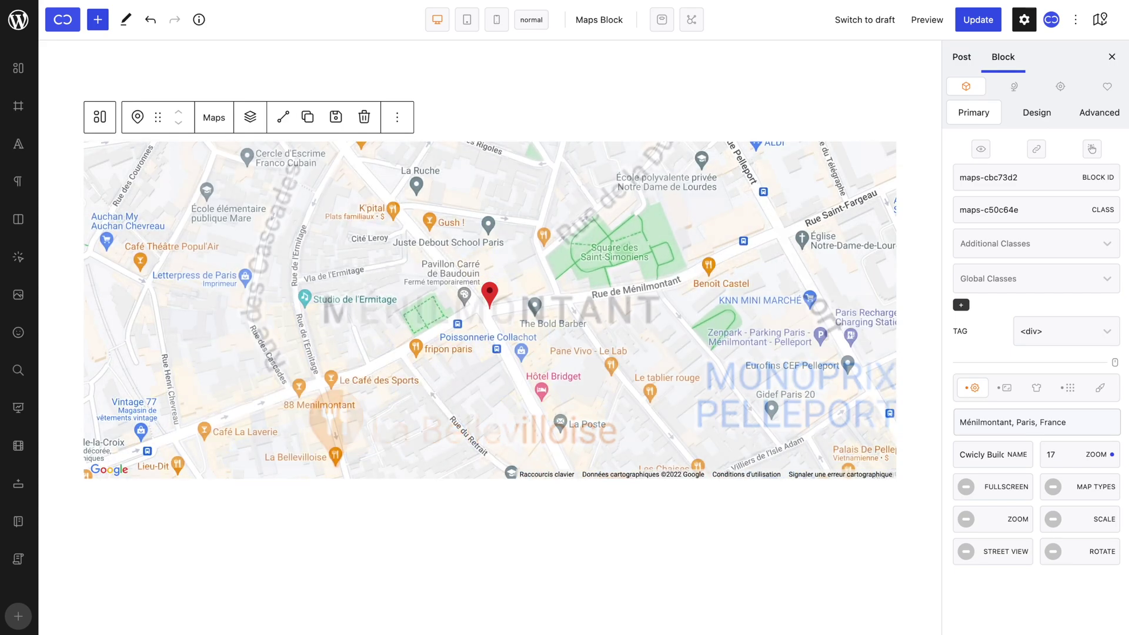
{"action": "key", "text": "Down"}
{"action": "key", "text": "Down"}
{"action": "key", "text": "Down"}
{"action": "key", "text": "Down"}
{"action": "key", "text": "Down"}
{"action": "key", "text": "Down"}
{"action": "key", "text": "Down"}
{"action": "key", "text": "Down"}
{"action": "key", "text": "Down"}
{"action": "key", "text": "Down"}
{"action": "key", "text": "Down"}
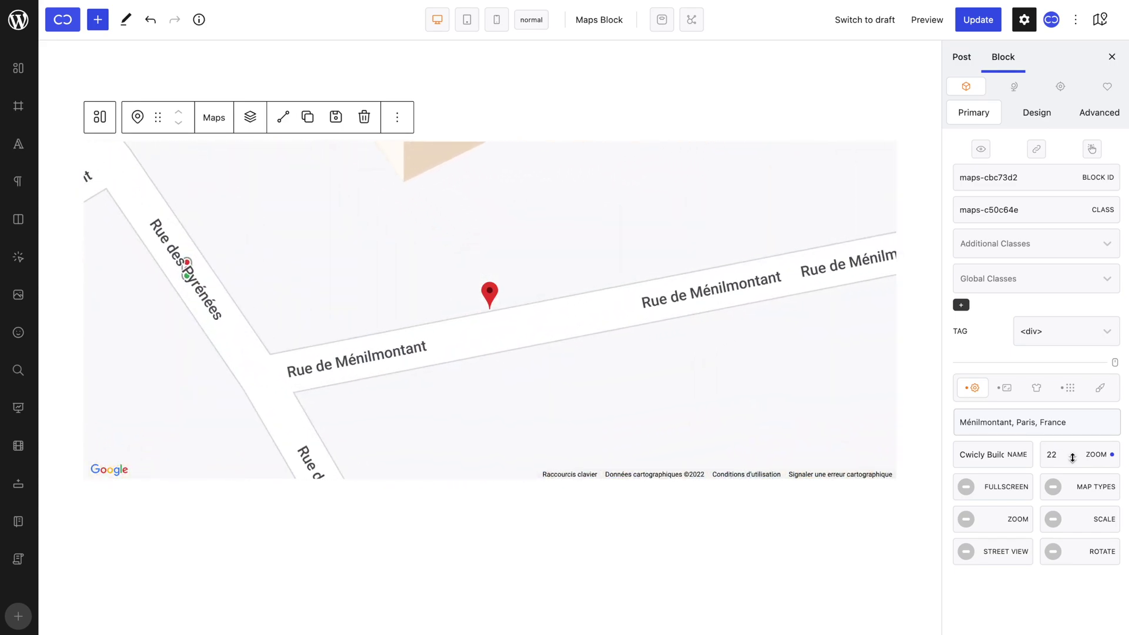
{"action": "key", "text": "Down"}
{"action": "key", "text": "Down"}
{"action": "key", "text": "Down"}
{"action": "key", "text": "Down"}
{"action": "key", "text": "Down"}
{"action": "key", "text": "Down"}
{"action": "key", "text": "Down"}
{"action": "key", "text": "Down"}
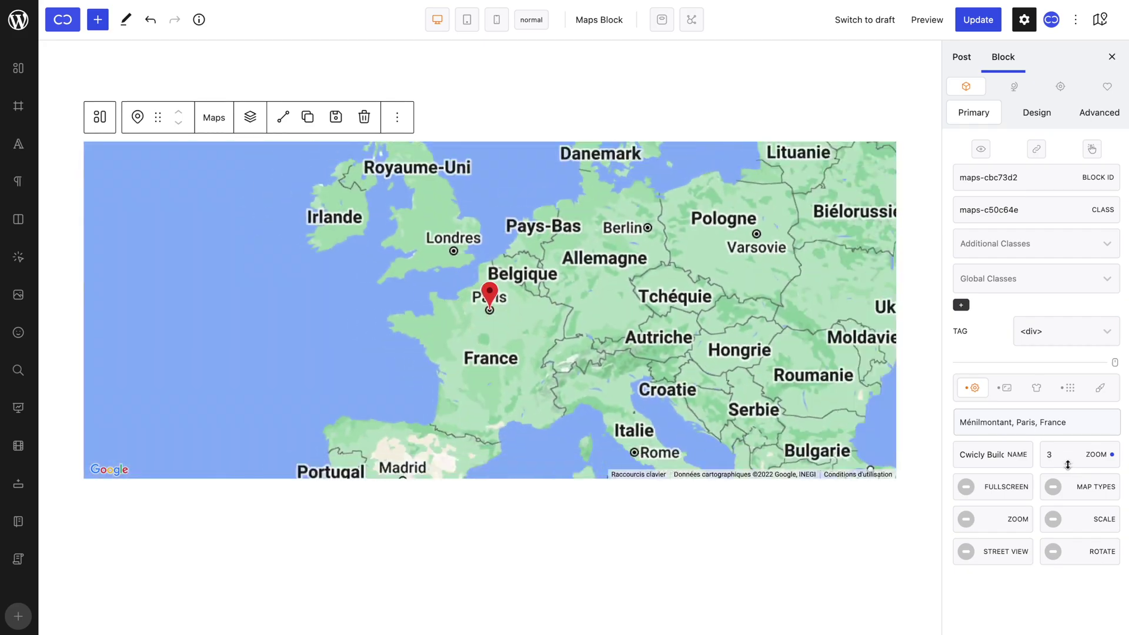
{"action": "key", "text": "BackSpace"}
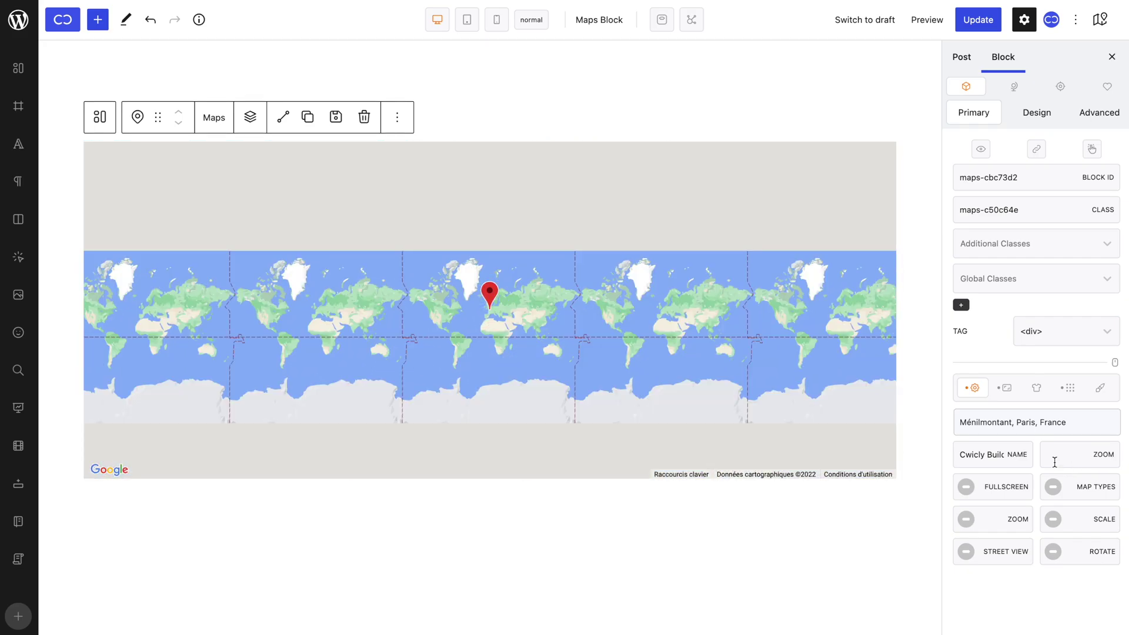
{"action": "type", "text": "15"}
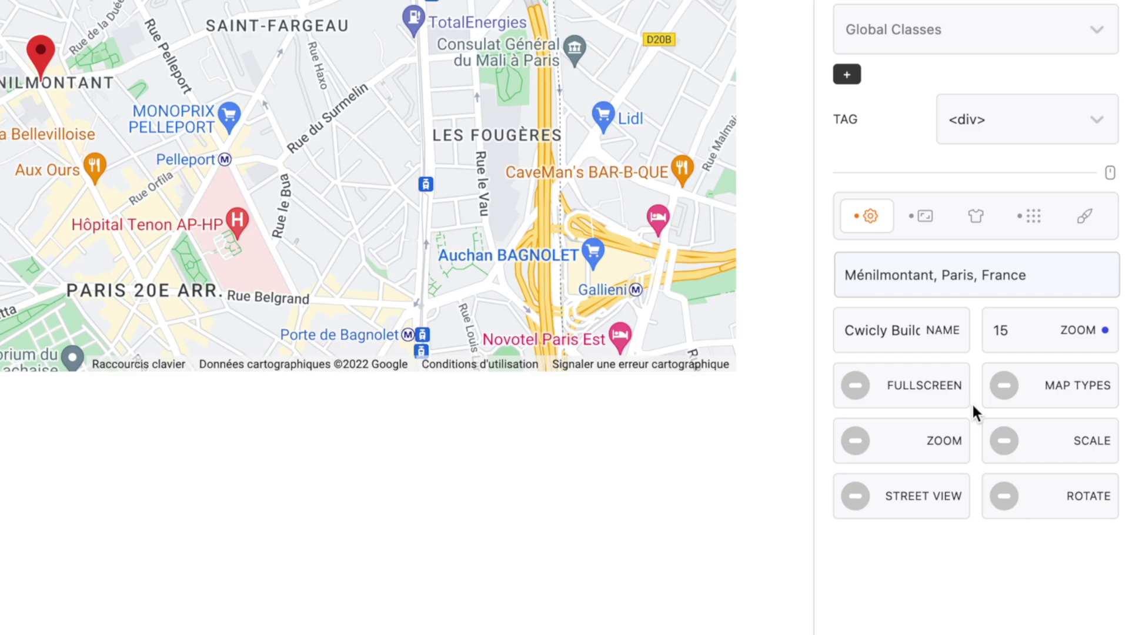
Turn on the FULLSCREEN and MAP TYPES controls, saving the post after each
{"action": "left_click", "coordinate": [858, 386]}
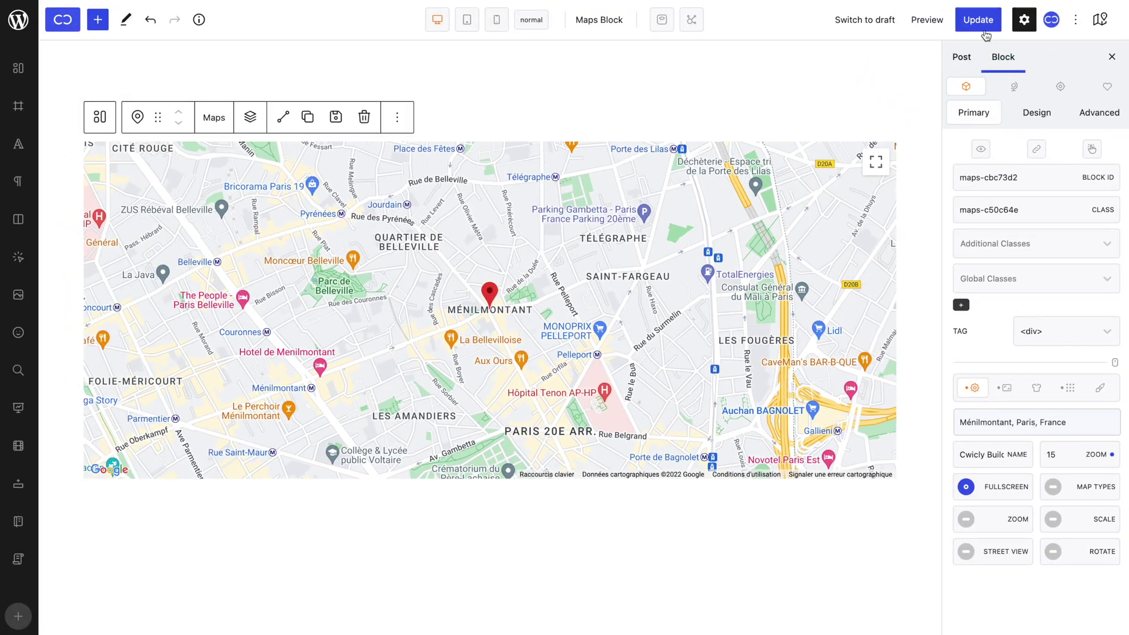
{"action": "left_click", "coordinate": [984, 31]}
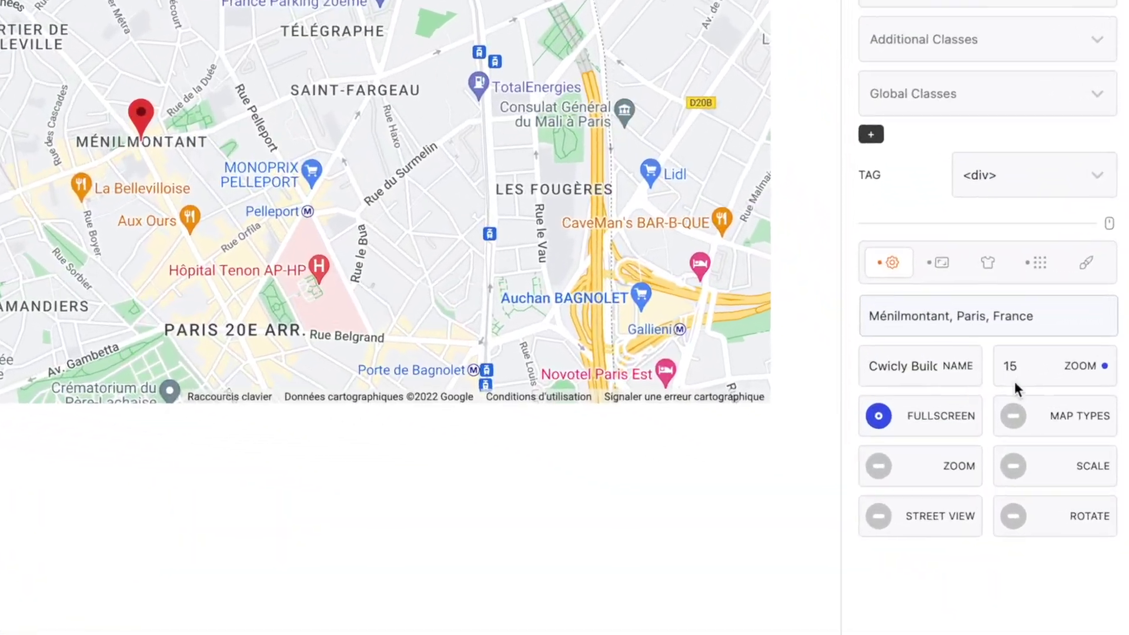
{"action": "left_click", "coordinate": [1052, 487]}
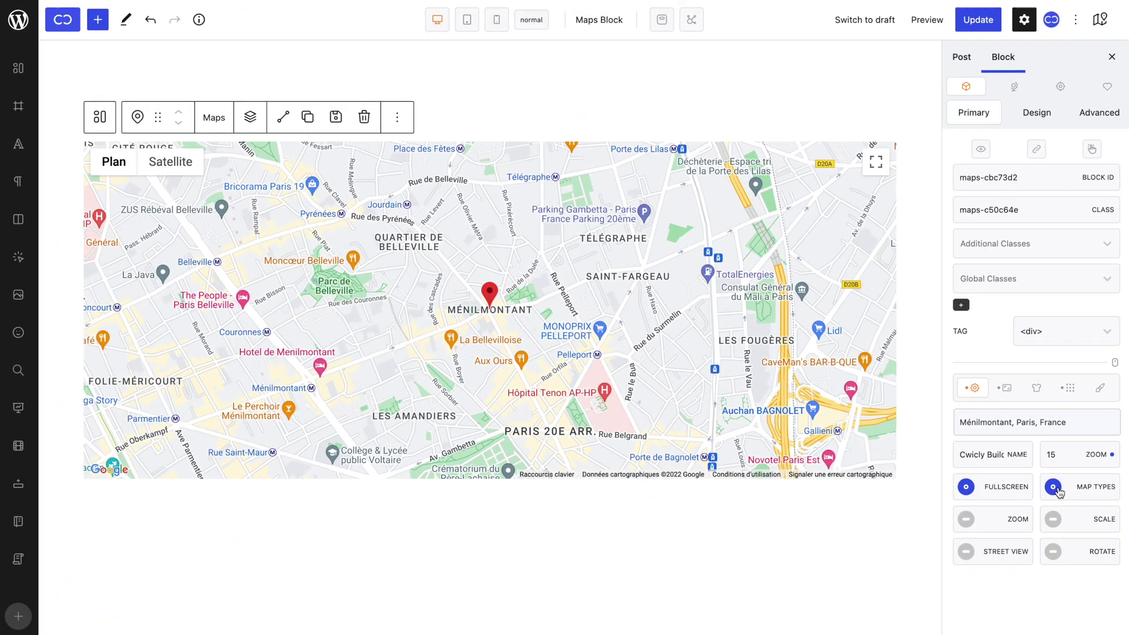
{"action": "left_click", "coordinate": [976, 19]}
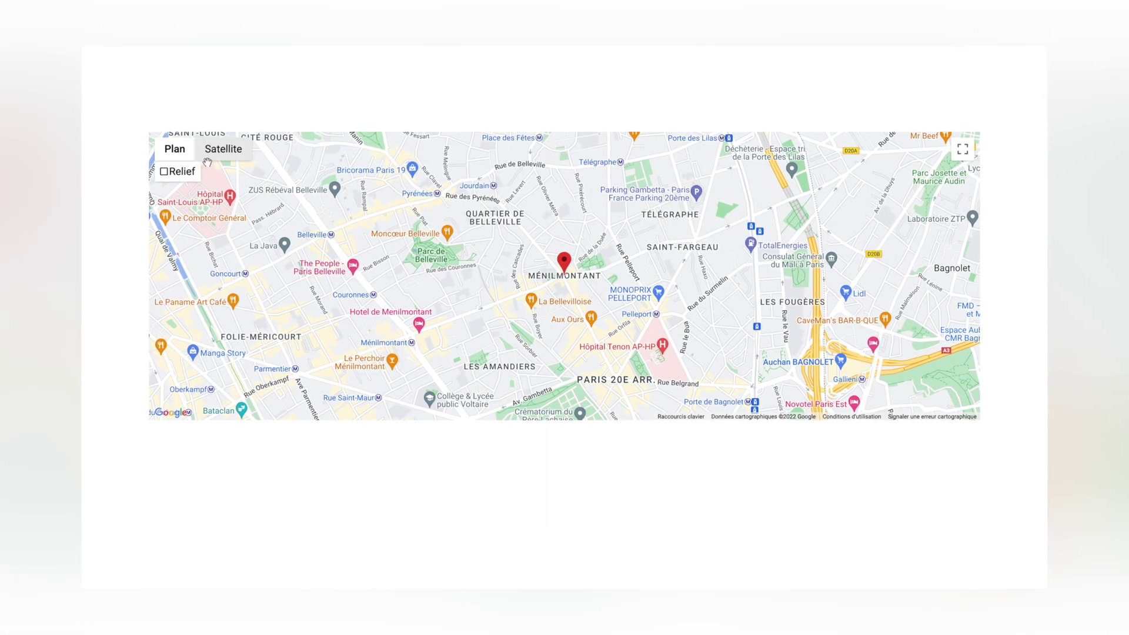
Test the live map: switch to Satellite and back to Plan, then zoom out and in
{"action": "left_click", "coordinate": [219, 150]}
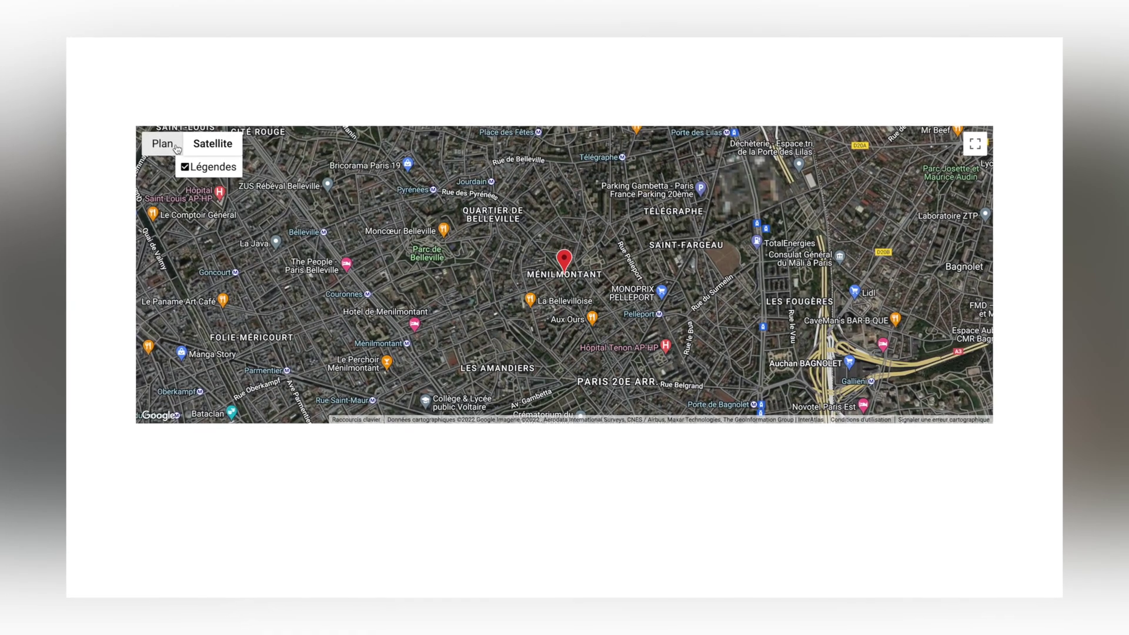
{"action": "left_click", "coordinate": [178, 148]}
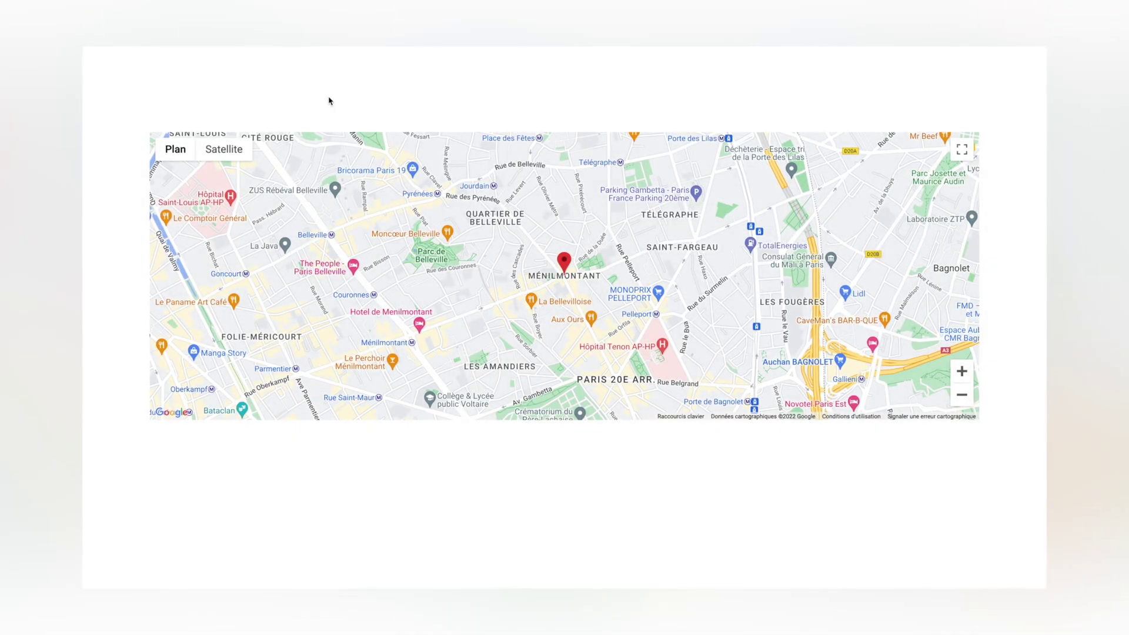
{"action": "left_click", "coordinate": [960, 405]}
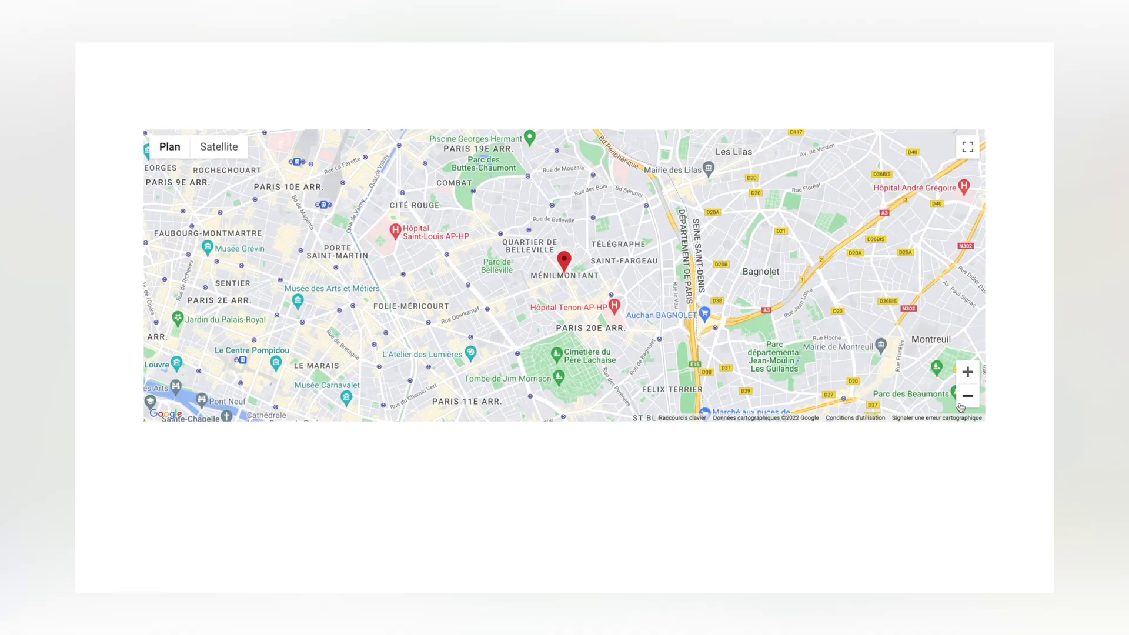
{"action": "left_click", "coordinate": [960, 404]}
{"action": "left_click", "coordinate": [959, 405]}
{"action": "left_click", "coordinate": [960, 404]}
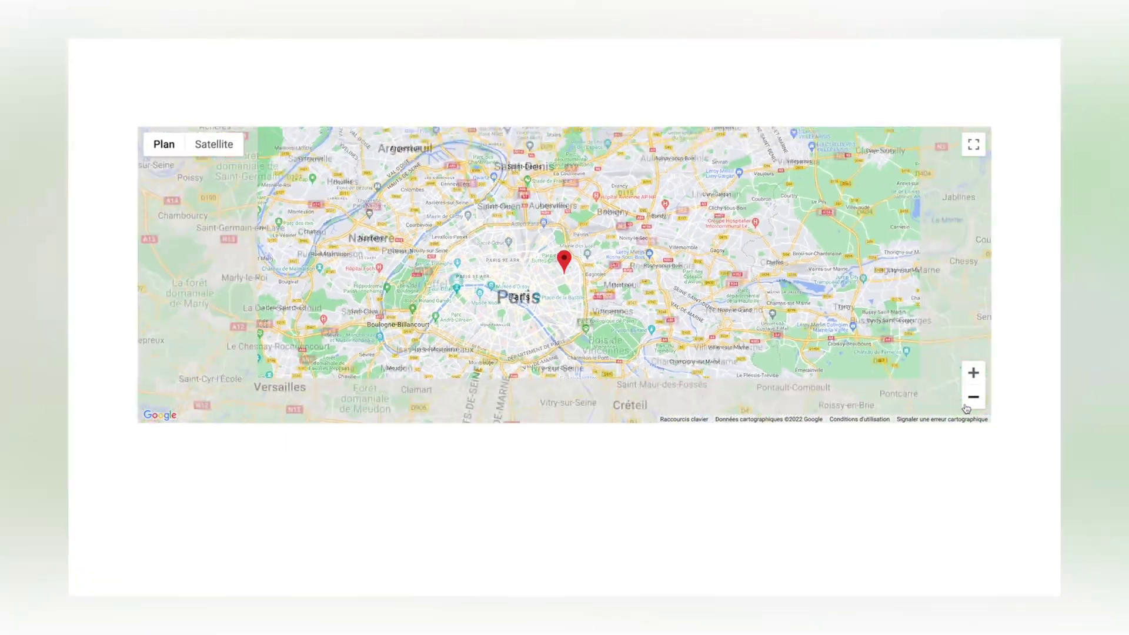
{"action": "left_click", "coordinate": [968, 400]}
{"action": "left_click", "coordinate": [972, 375]}
{"action": "left_click", "coordinate": [977, 373]}
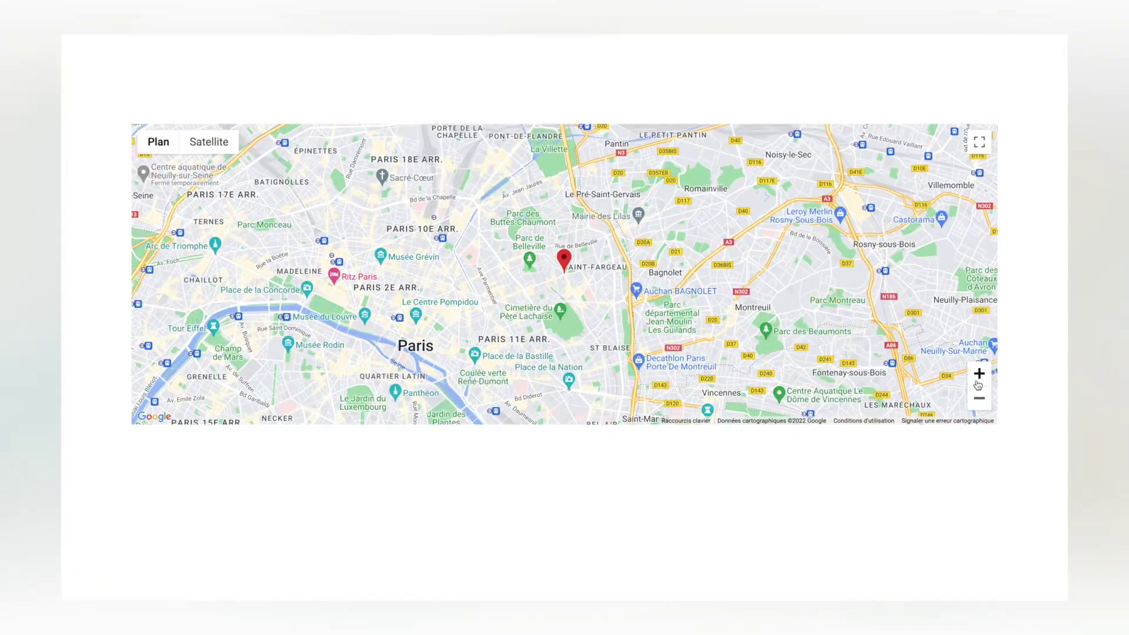
{"action": "left_click", "coordinate": [977, 374]}
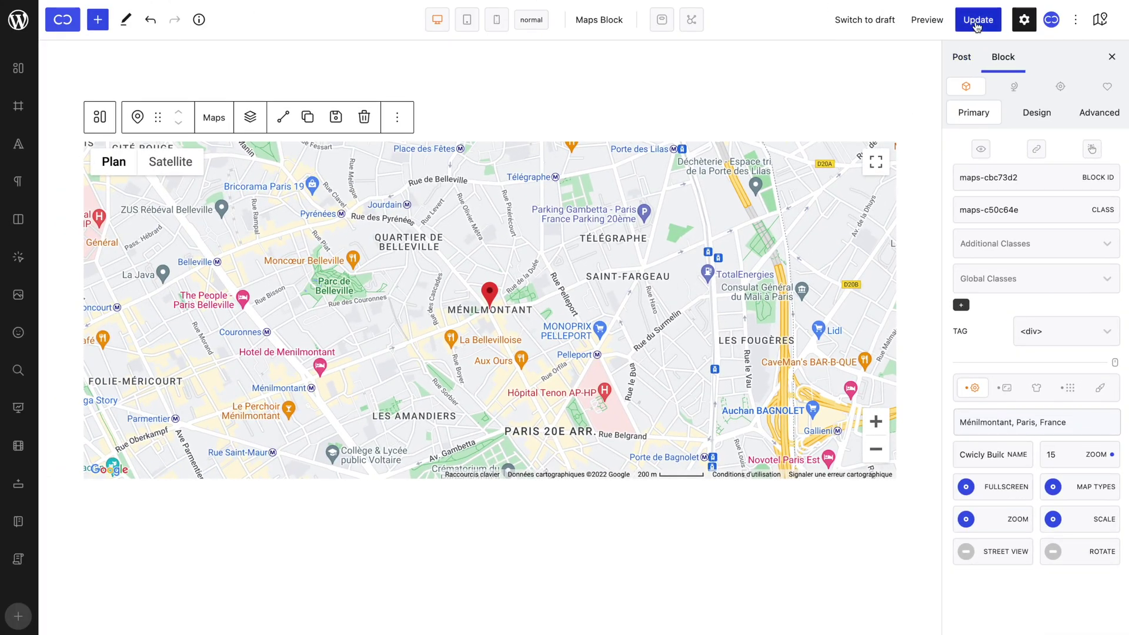
Save the post with zoom and scale controls, then zoom the live map into Ménilmontant
{"action": "left_click", "coordinate": [977, 24]}
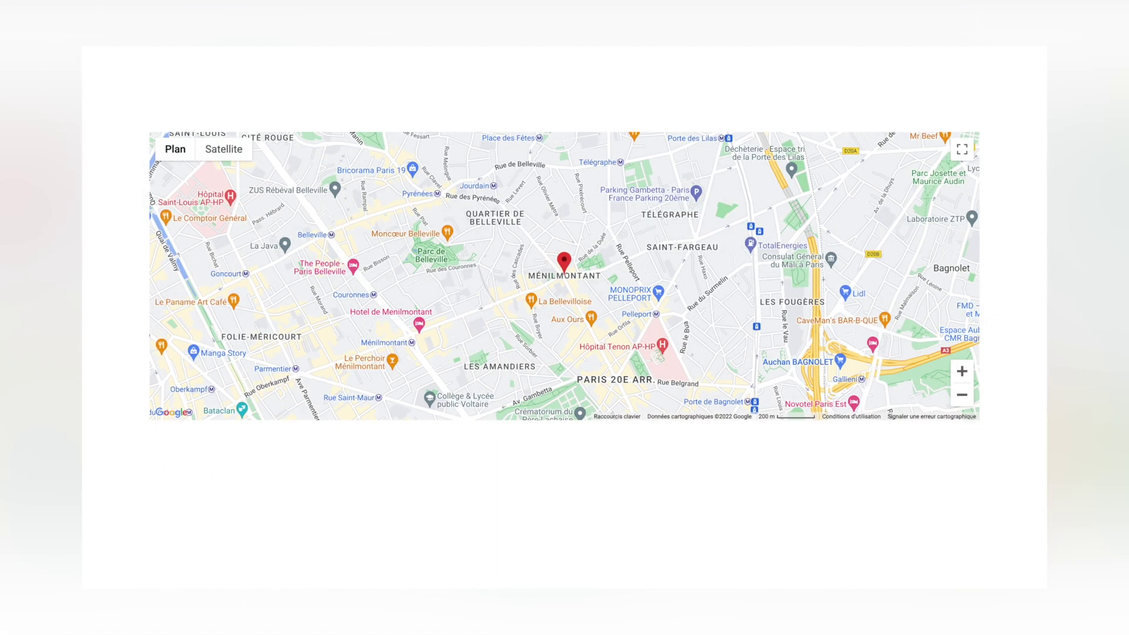
{"action": "left_click", "coordinate": [969, 379]}
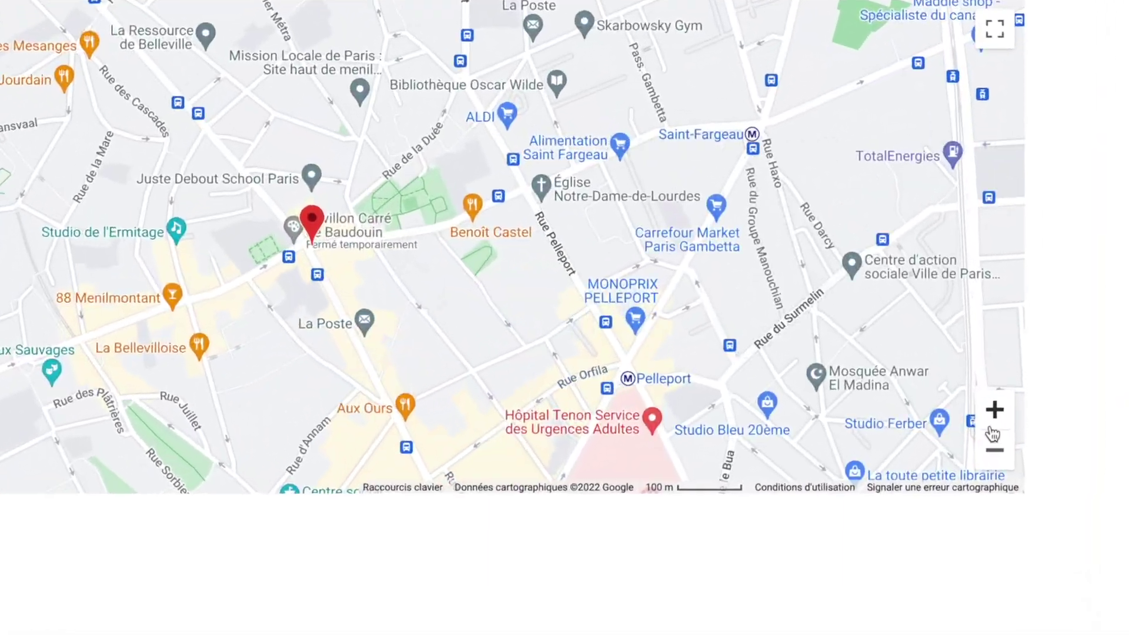
{"action": "left_click", "coordinate": [969, 379]}
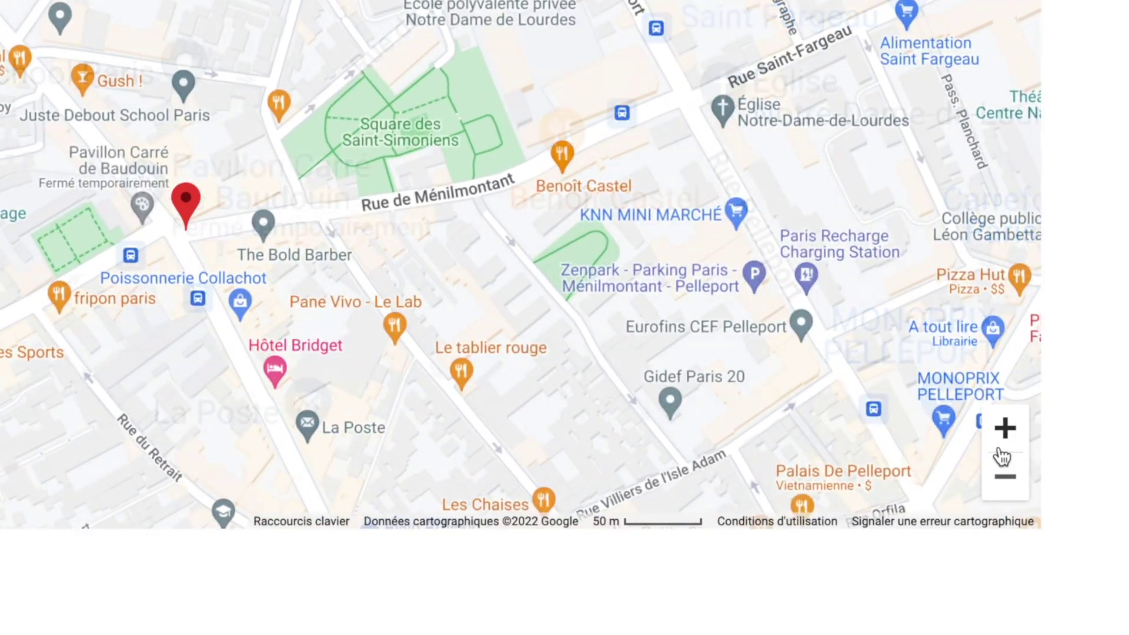
{"action": "left_click", "coordinate": [1001, 450]}
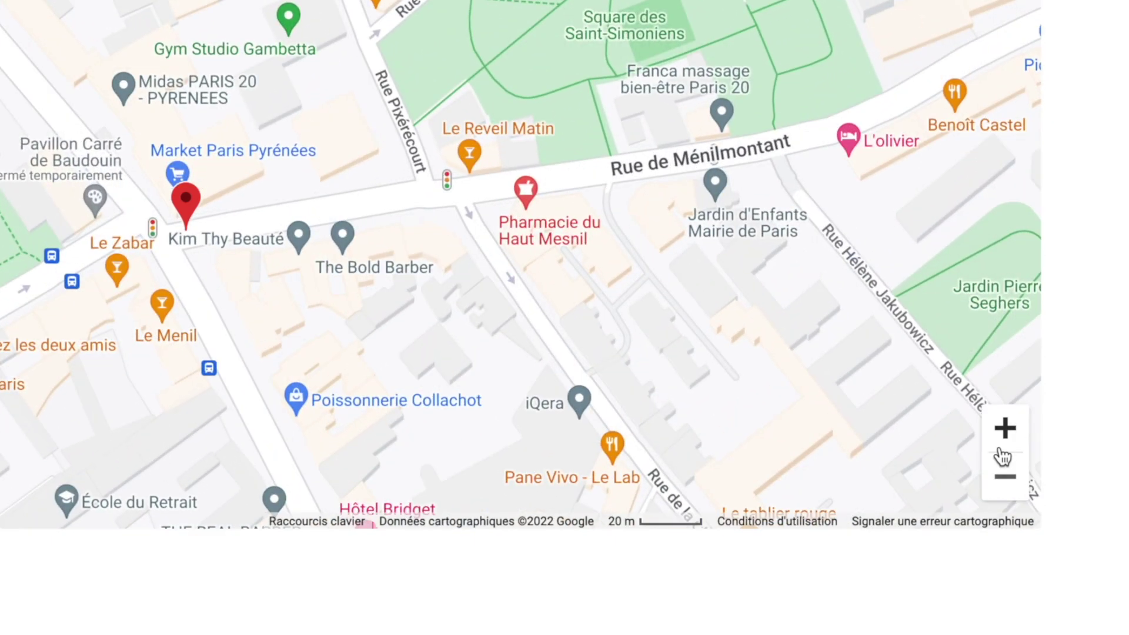
{"action": "left_click", "coordinate": [1001, 451]}
{"action": "left_click", "coordinate": [1003, 453]}
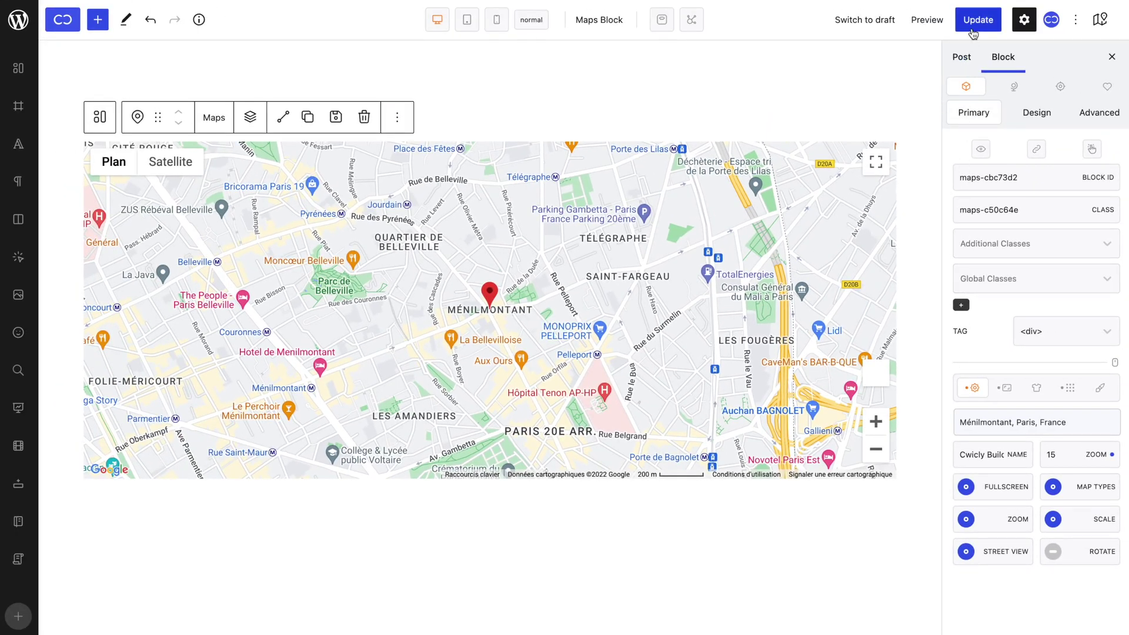
Save with Street View enabled, try Street View on the live map, then save the revised controls
{"action": "left_click", "coordinate": [977, 20]}
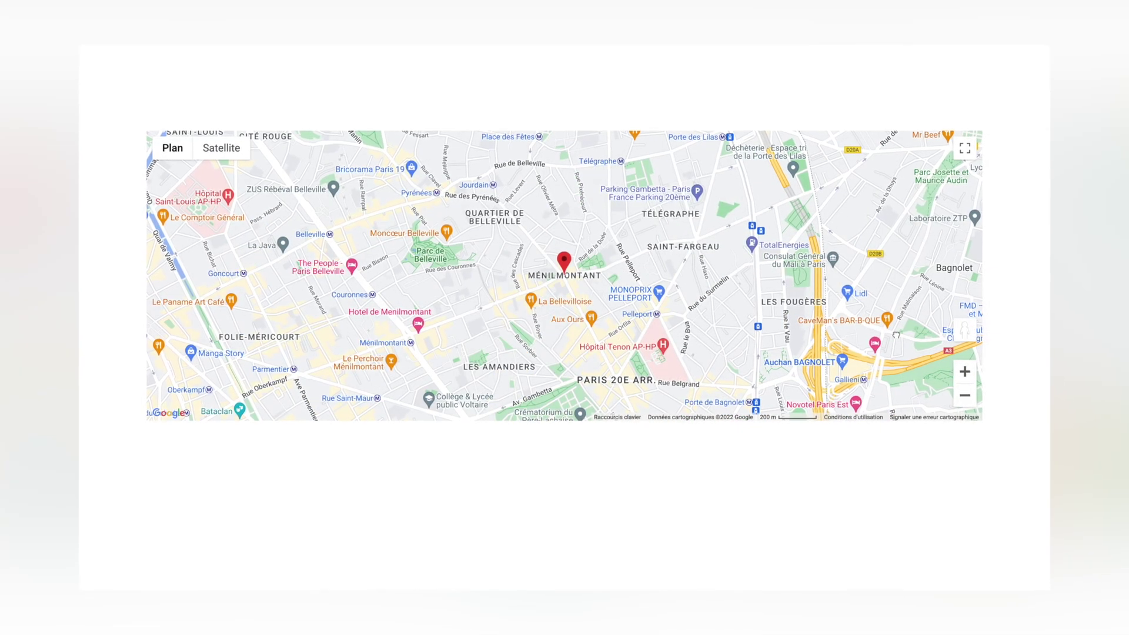
{"action": "left_click_drag", "start_coordinate": [966, 330], "coordinate": [785, 264]}
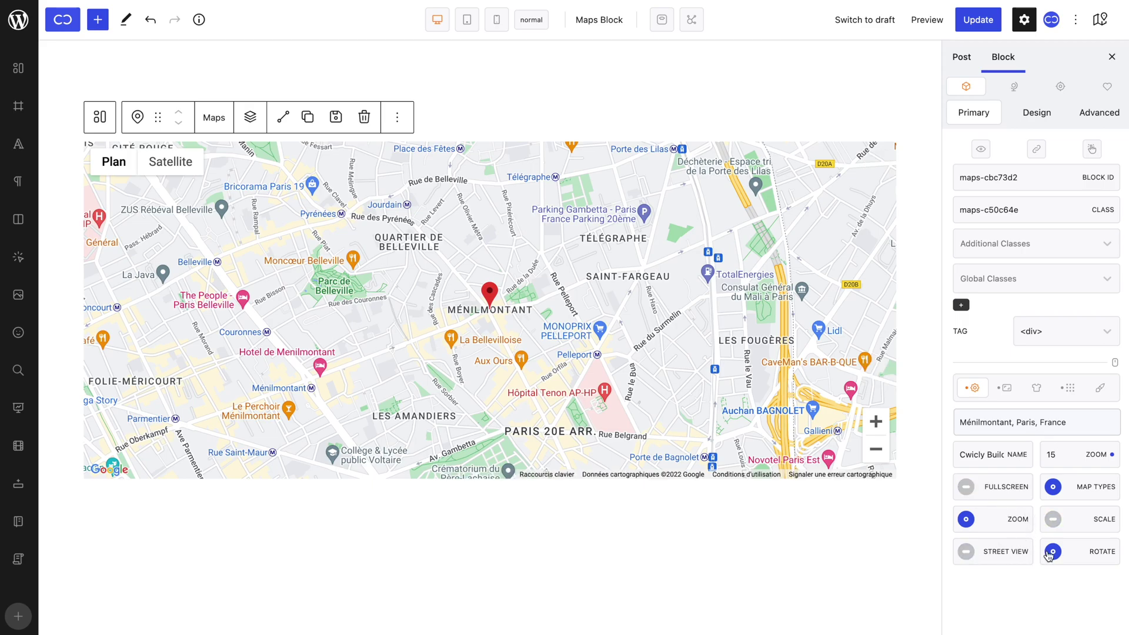
{"action": "left_click", "coordinate": [978, 20]}
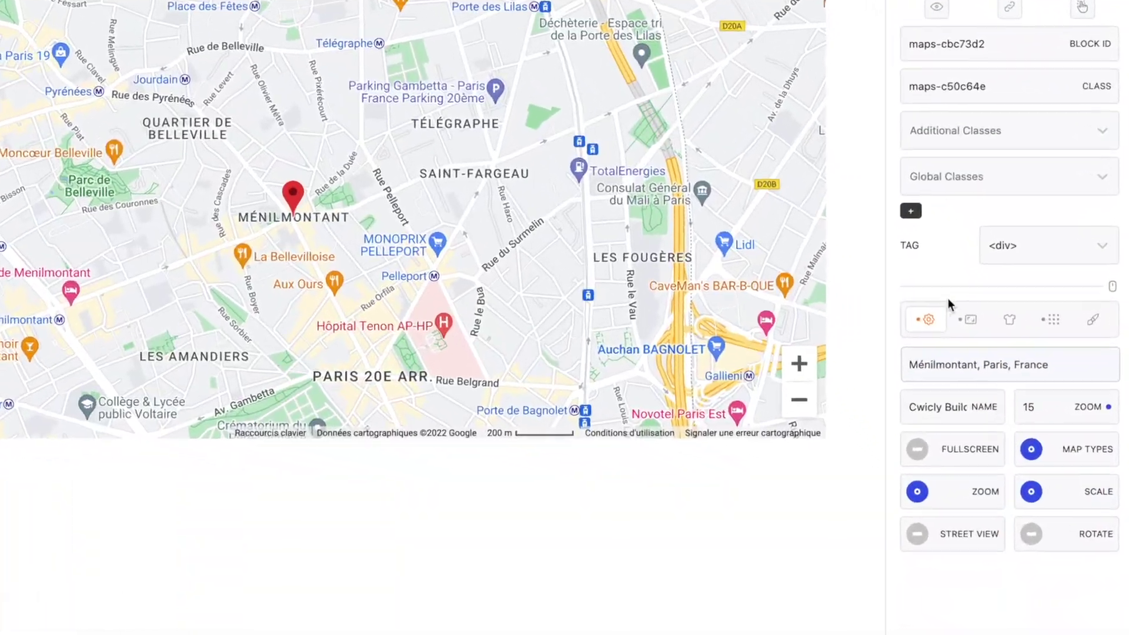
Reduce the map height from 500 px to 373 px, keeping the width at 100%
{"action": "left_click", "coordinate": [963, 321]}
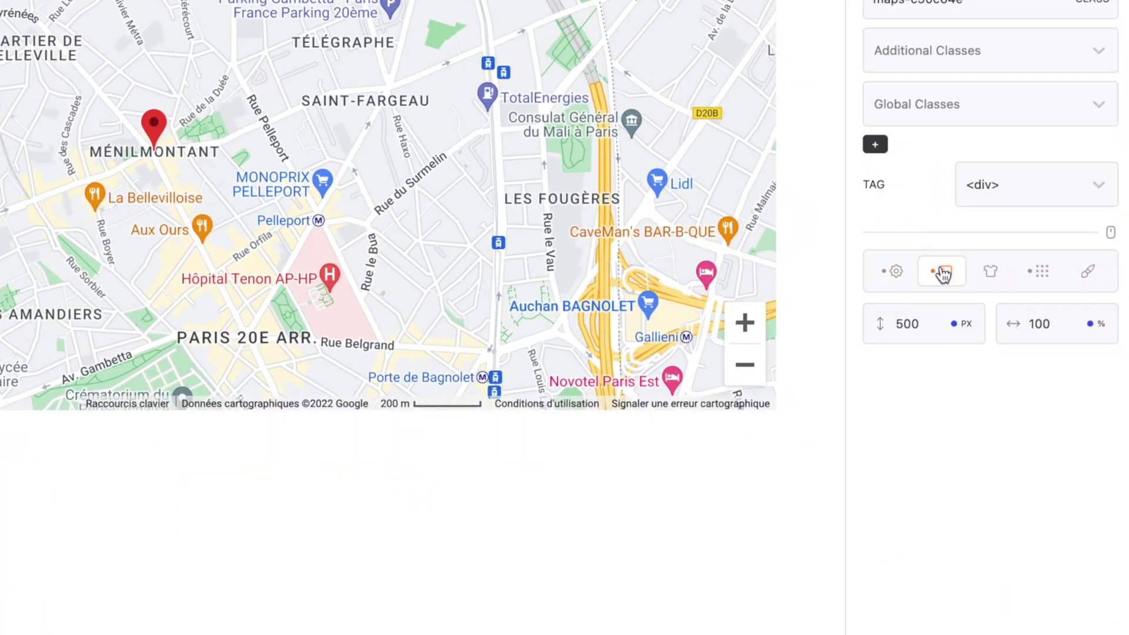
{"action": "left_click_drag", "start_coordinate": [881, 323], "coordinate": [939, 204]}
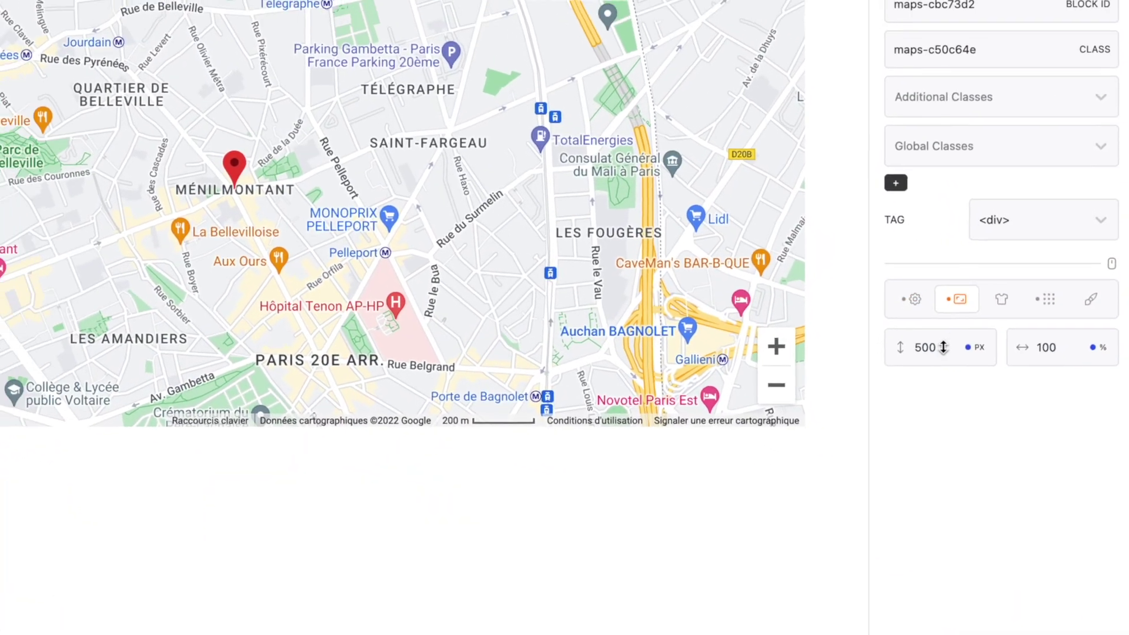
{"action": "left_click_drag", "start_coordinate": [1002, 344], "coordinate": [1013, 512]}
{"action": "mouse_move", "coordinate": [1083, 421]}
{"action": "left_mouse_down"}
{"action": "mouse_move", "coordinate": [1084, 435]}
{"action": "mouse_move", "coordinate": [1083, 421]}
{"action": "left_mouse_up"}
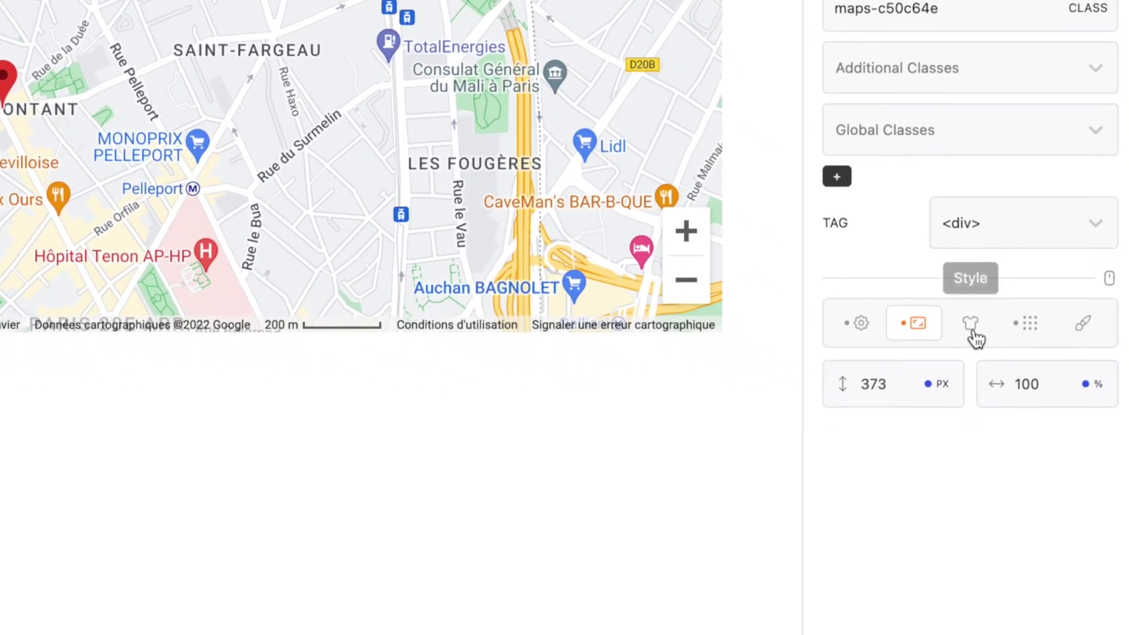
Preview the grey, beige, navy, black and dark grey map styles, ending on standard coloured
{"action": "left_click", "coordinate": [1037, 388]}
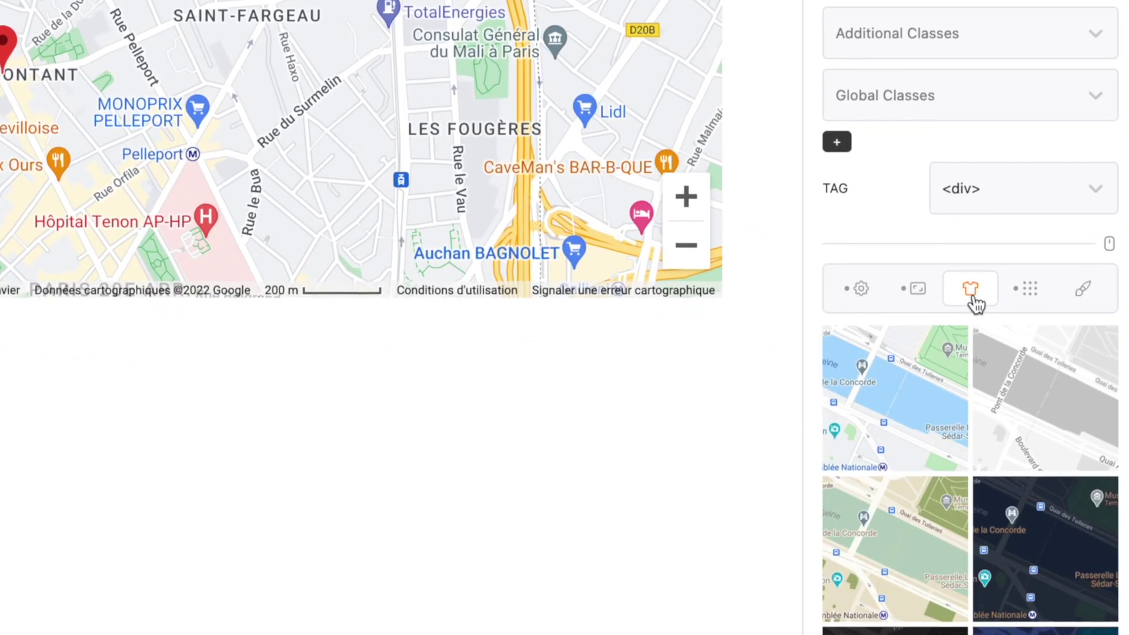
{"action": "scroll", "coordinate": [974, 364], "scroll_direction": "down", "scroll_amount": 4}
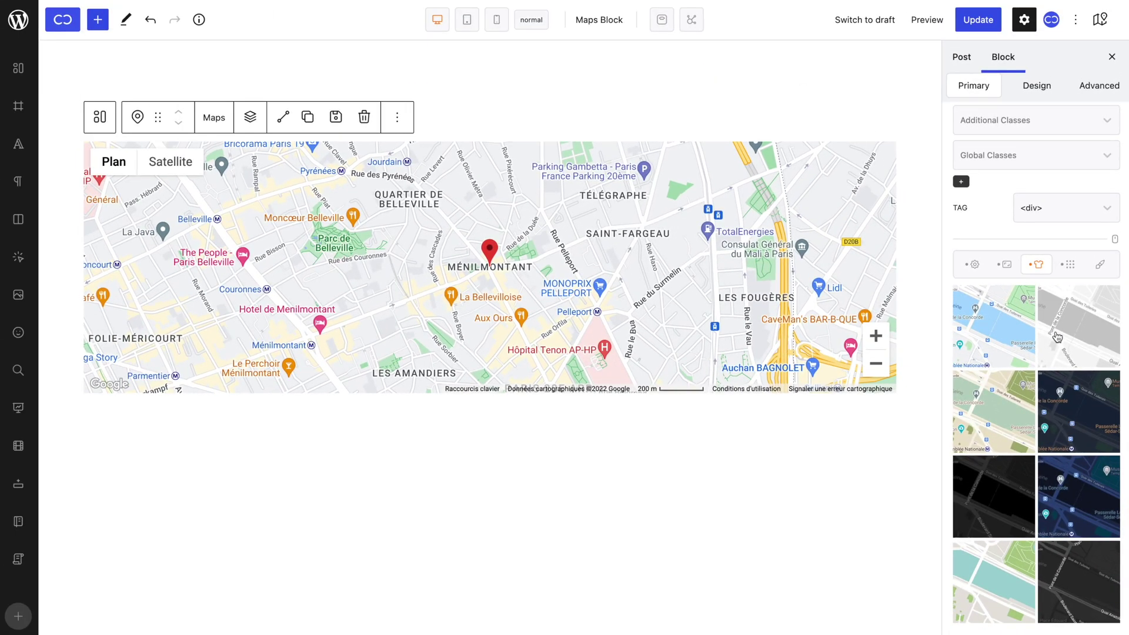
{"action": "left_click", "coordinate": [1001, 131]}
{"action": "left_click", "coordinate": [1013, 398]}
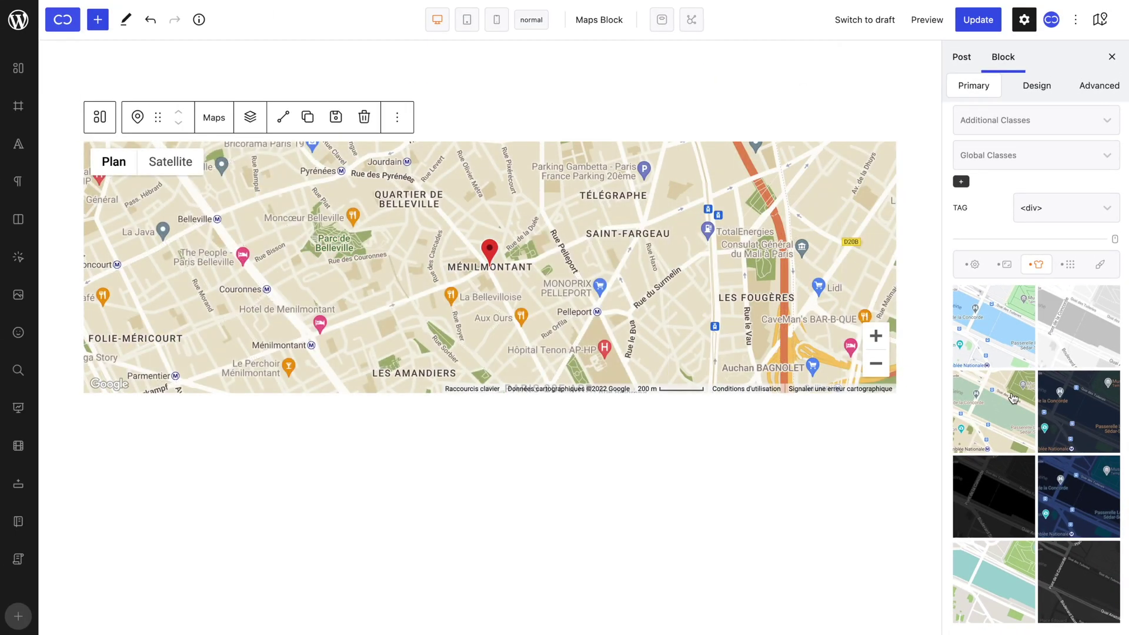
{"action": "left_click", "coordinate": [1071, 410]}
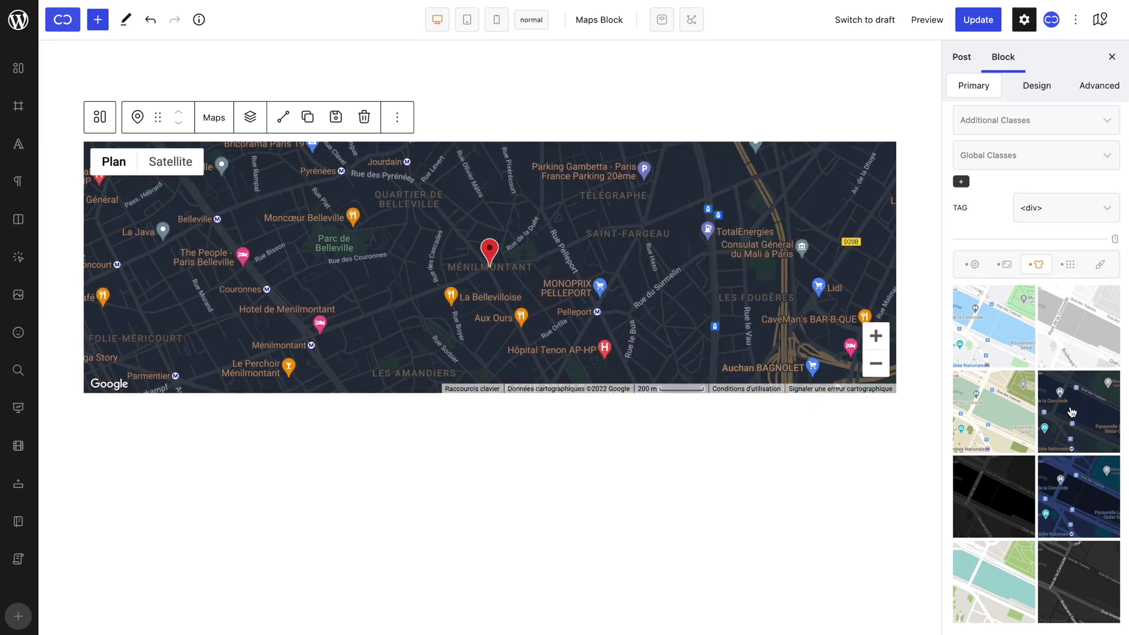
{"action": "left_click", "coordinate": [1014, 490]}
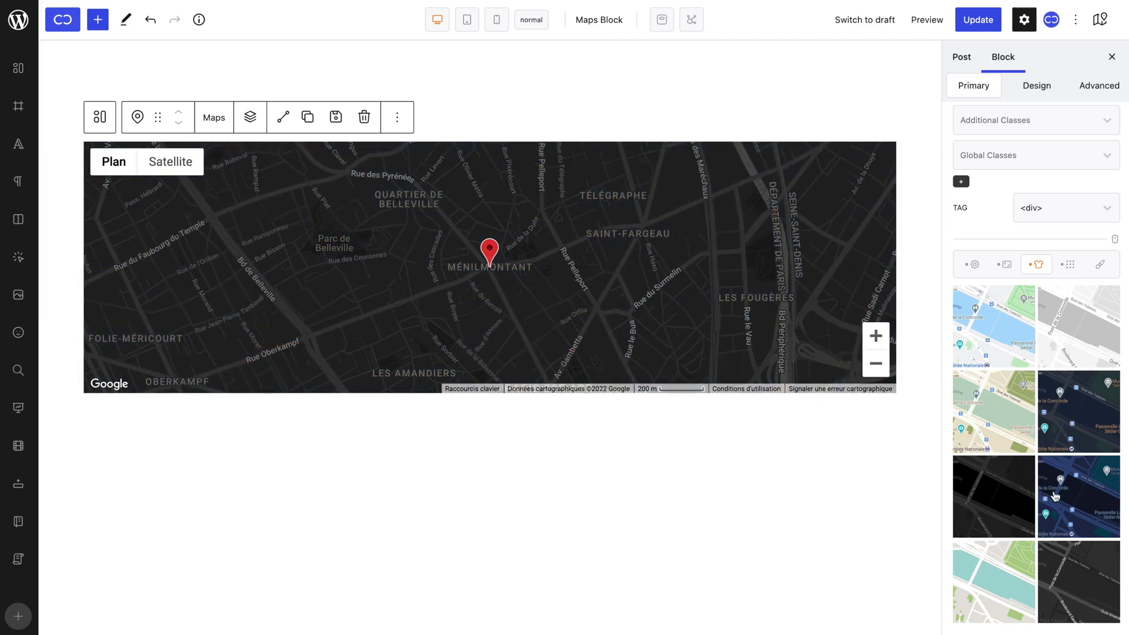
{"action": "left_click", "coordinate": [1063, 498]}
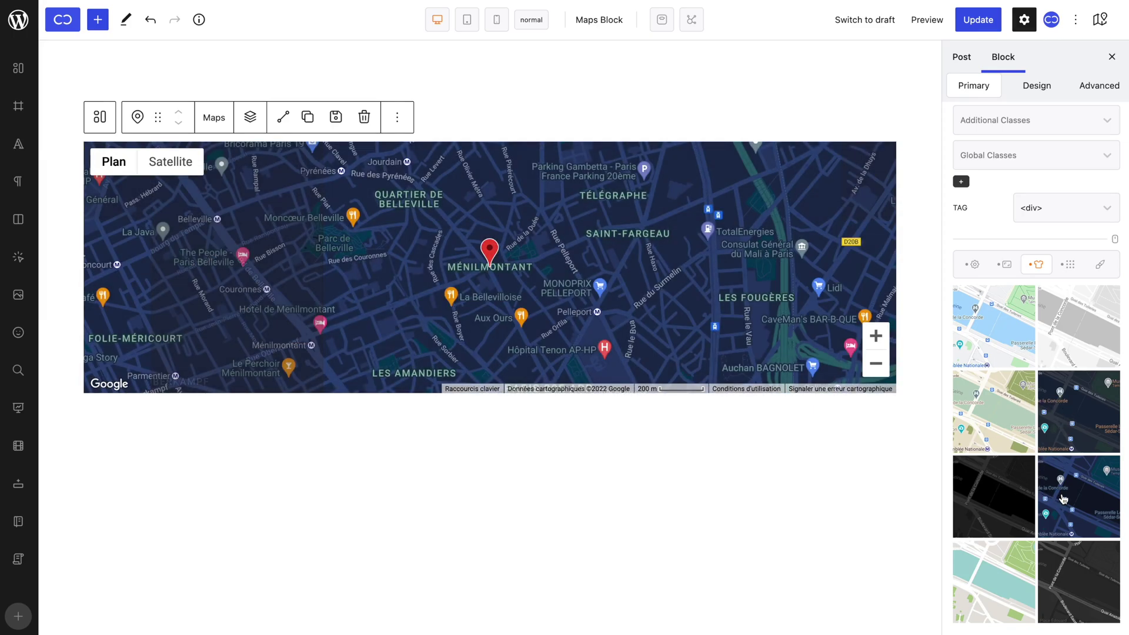
{"action": "left_click", "coordinate": [1002, 574]}
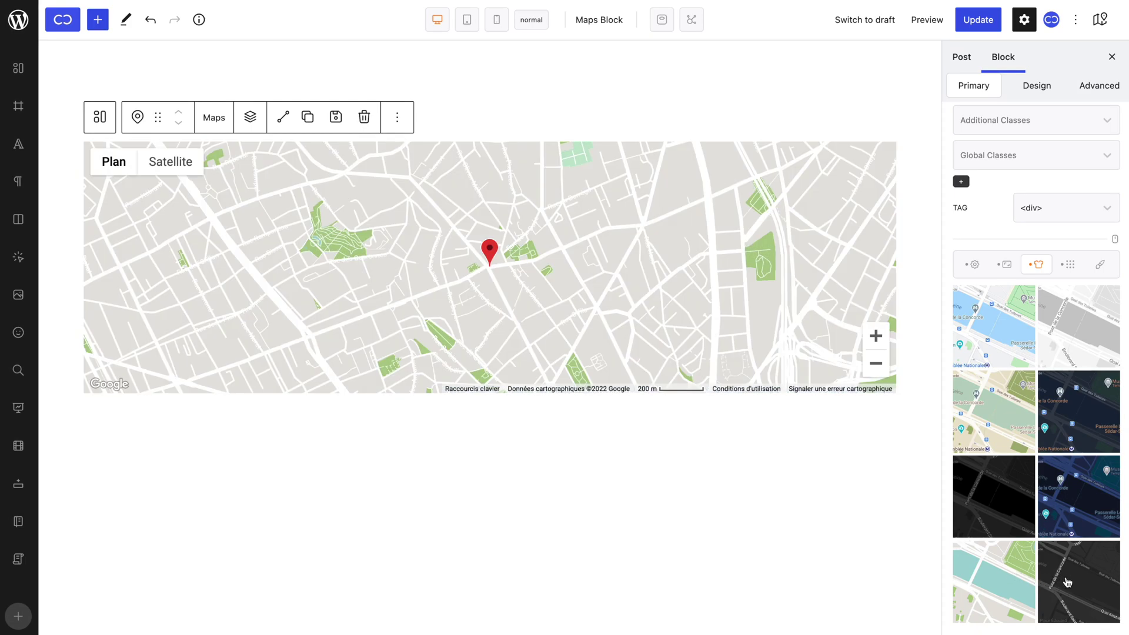
{"action": "left_click", "coordinate": [1067, 582]}
{"action": "left_click", "coordinate": [1020, 348]}
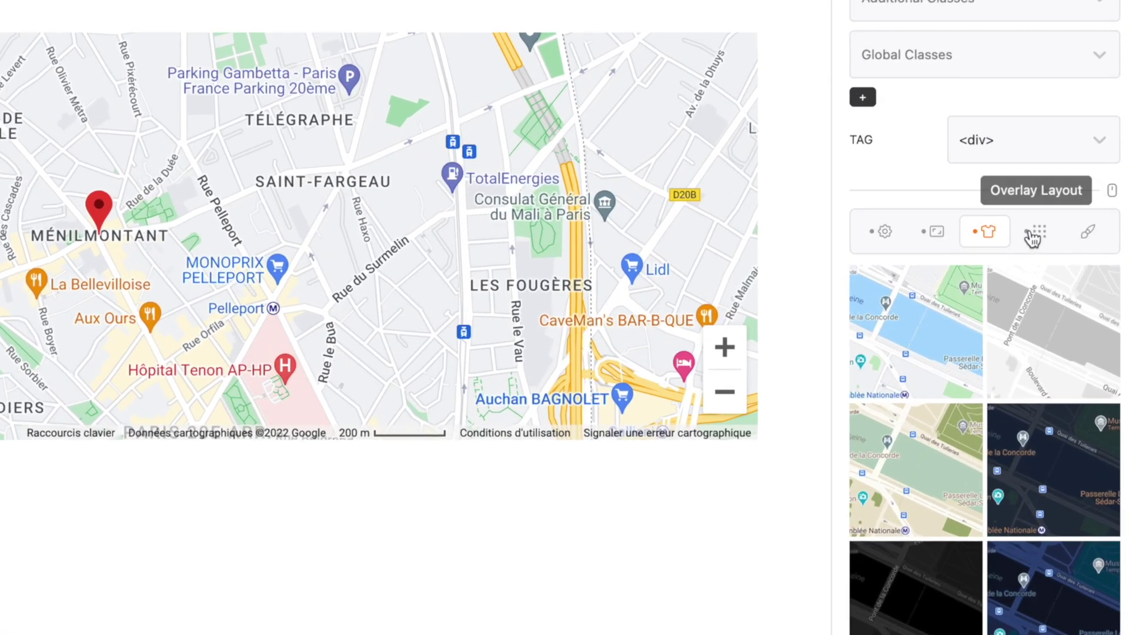
Check the map's Layout Display setting and leave it on flex
{"action": "left_click", "coordinate": [1069, 264]}
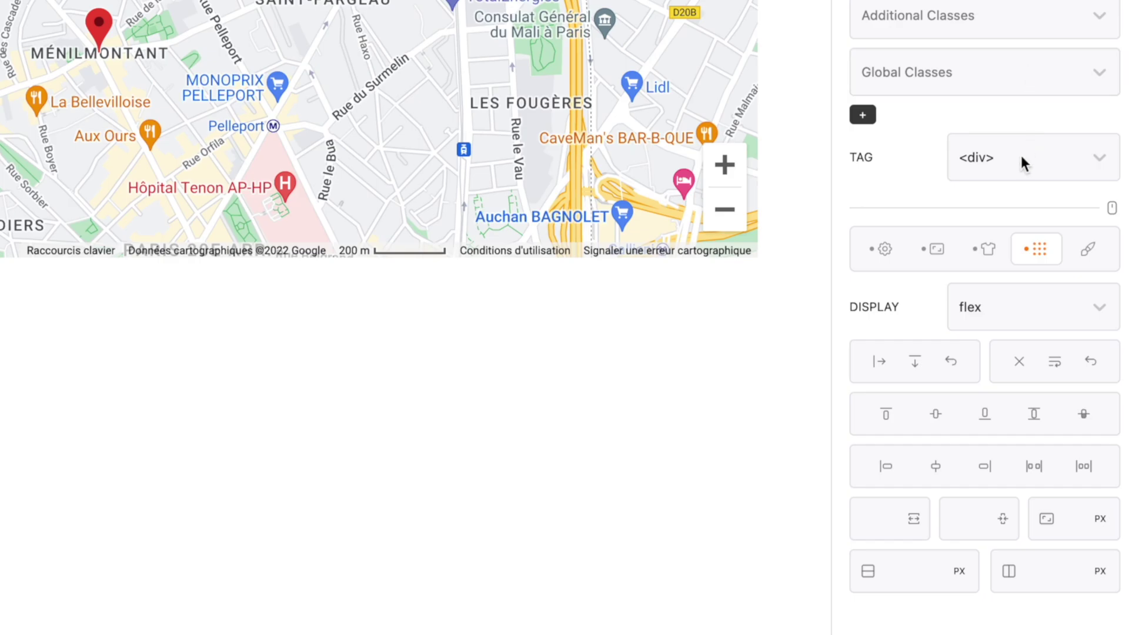
{"action": "left_click", "coordinate": [1004, 306]}
{"action": "left_click", "coordinate": [1005, 305]}
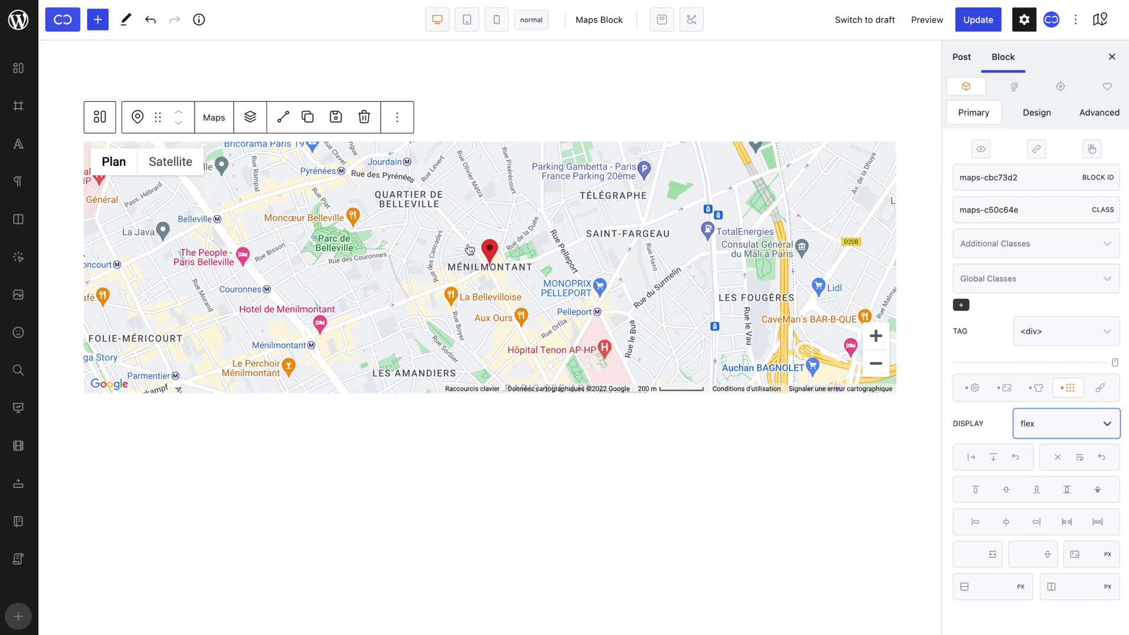
Browse the list of blocks available to insert
{"action": "left_click", "coordinate": [251, 117]}
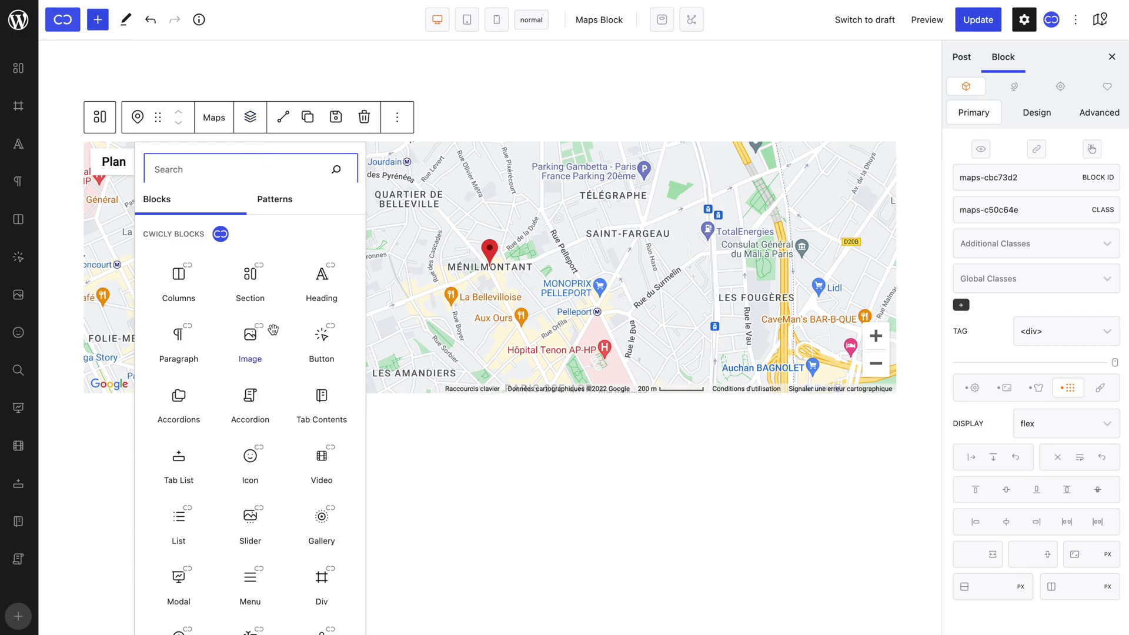
{"action": "scroll", "coordinate": [273, 330], "scroll_direction": "down", "scroll_amount": 5}
{"action": "scroll", "coordinate": [274, 335], "scroll_direction": "up", "scroll_amount": 5}
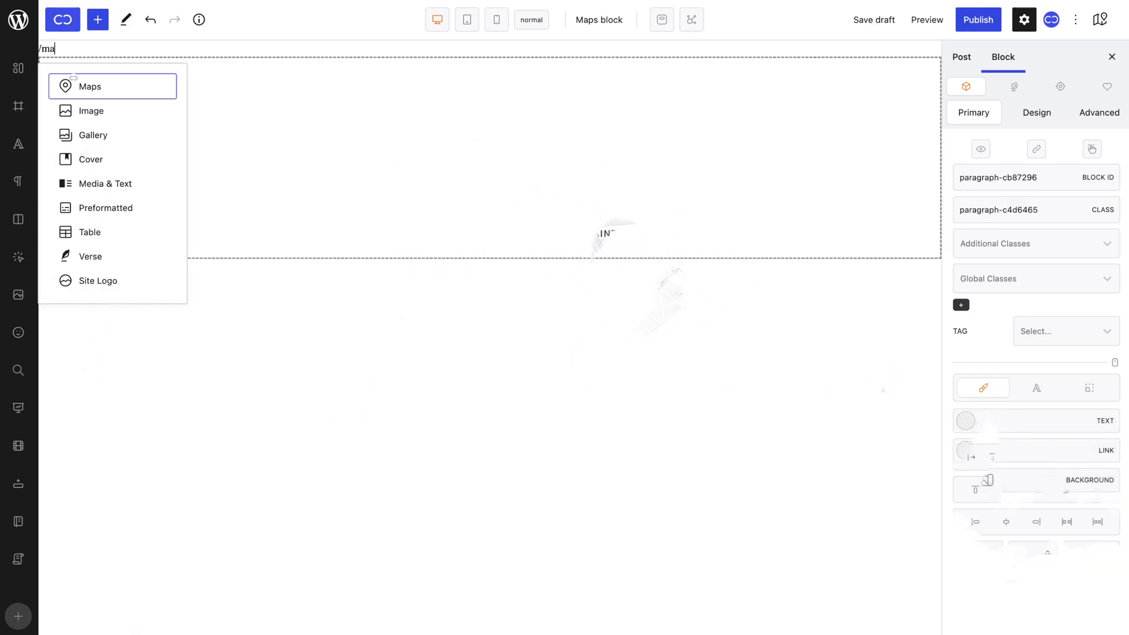
Insert the Maps block, update the contact page, and pan the live map toward Les Lilas
{"action": "key", "text": "Return"}
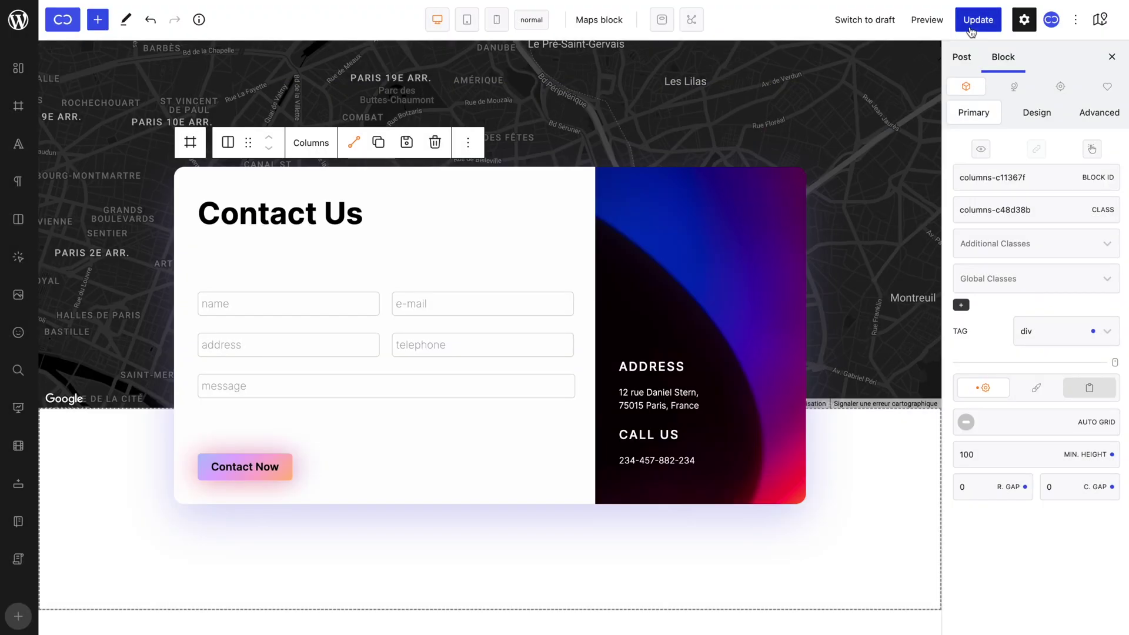
{"action": "left_click", "coordinate": [971, 31]}
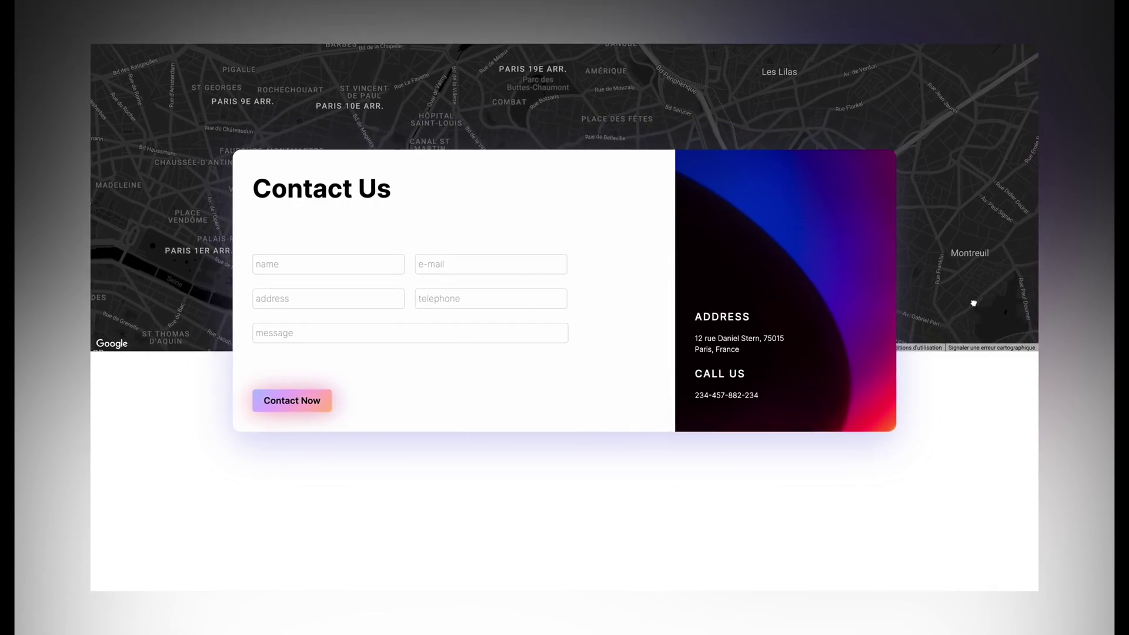
{"action": "left_click_drag", "start_coordinate": [974, 304], "coordinate": [1010, 165]}
{"action": "scroll", "coordinate": [1010, 165], "scroll_direction": "down", "scroll_amount": 5}
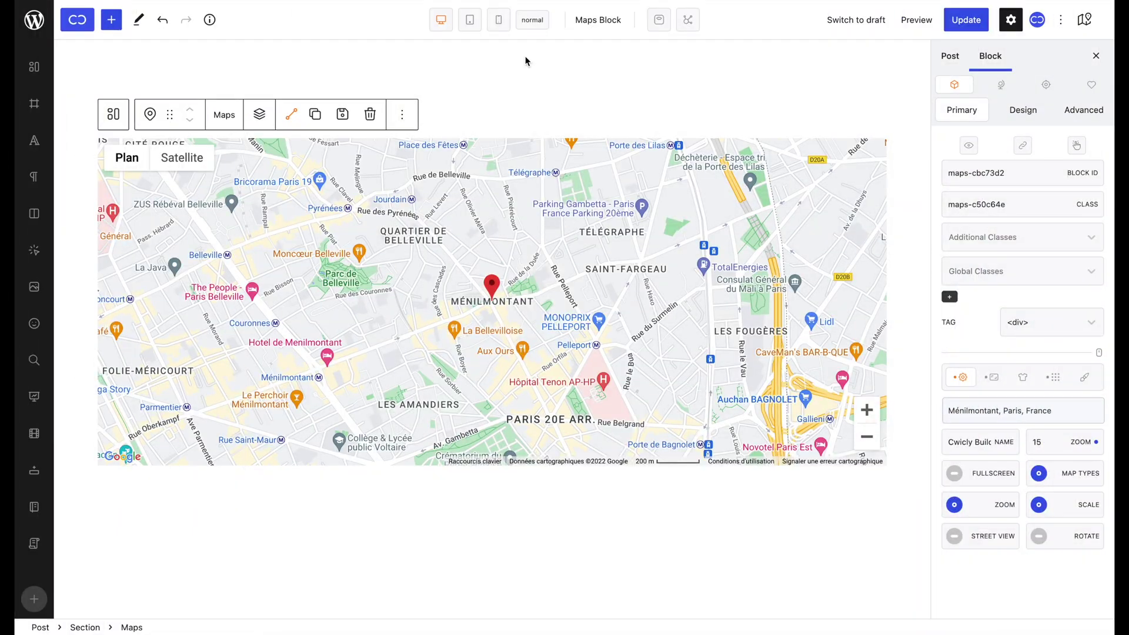
In Tablet preview, size the map 335 px tall and 80% wide
{"action": "left_click", "coordinate": [471, 18]}
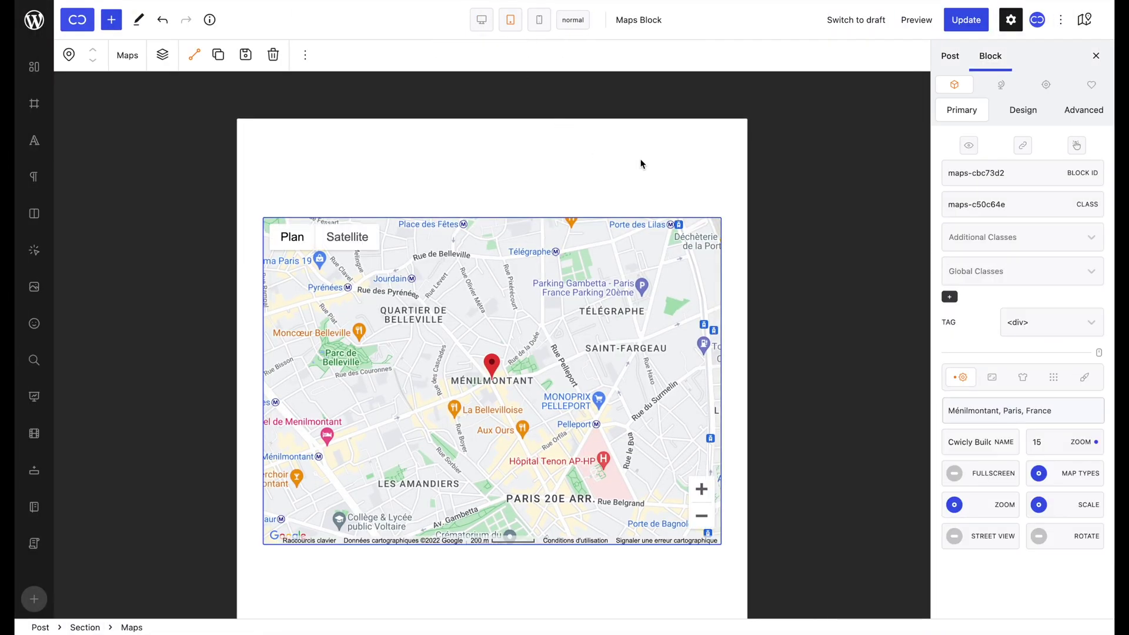
{"action": "left_click", "coordinate": [991, 378]}
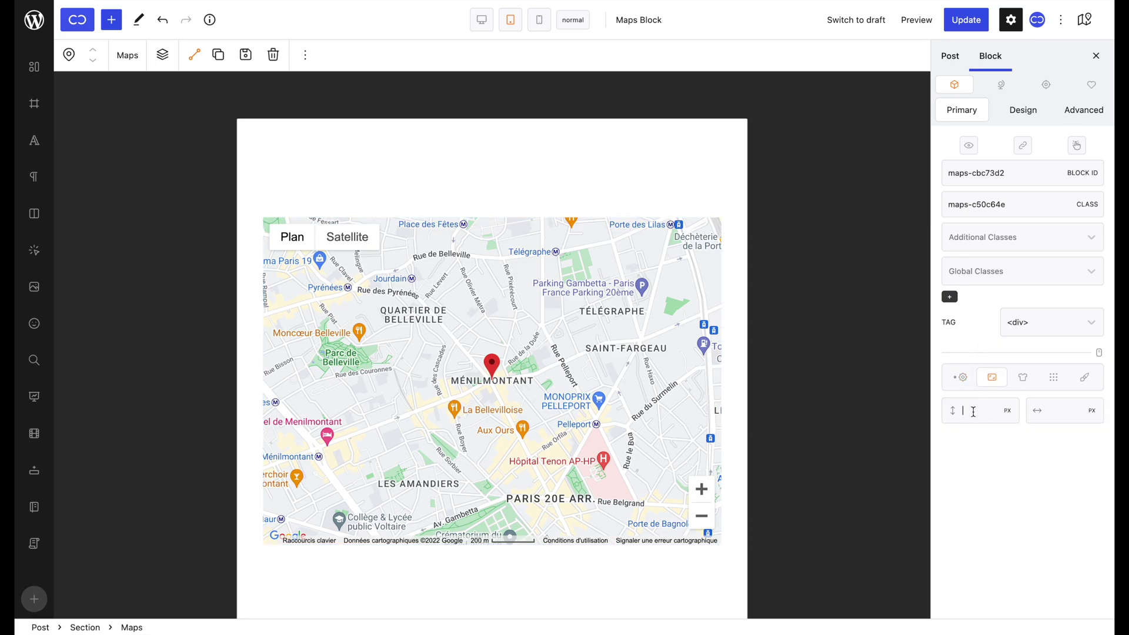
{"action": "type", "text": "450"}
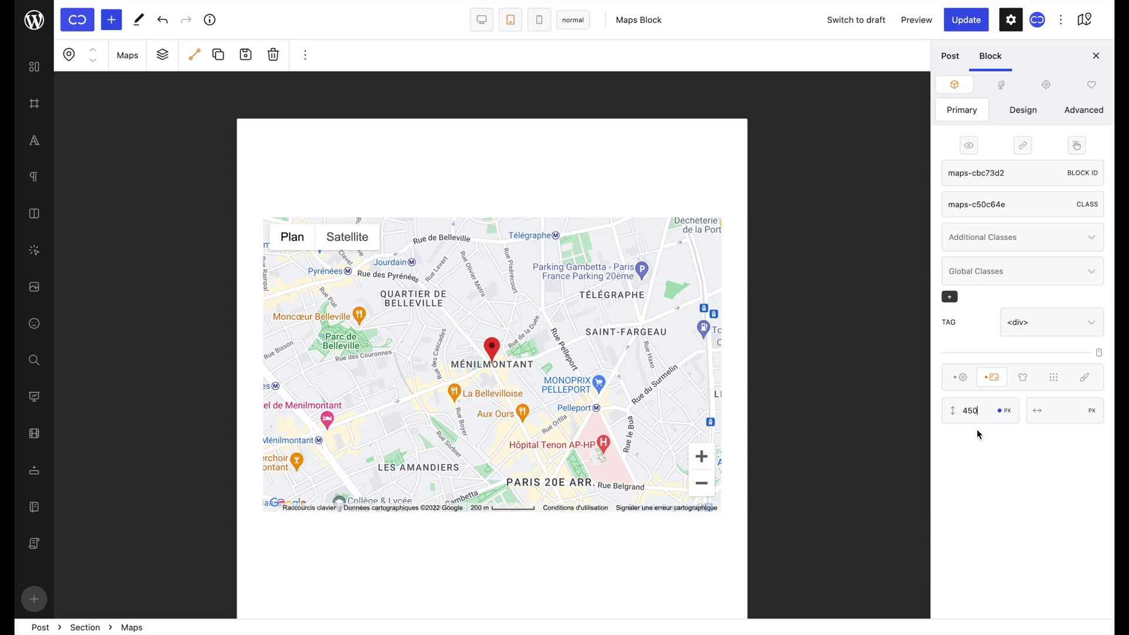
{"action": "left_click_drag", "start_coordinate": [978, 405], "coordinate": [985, 471]}
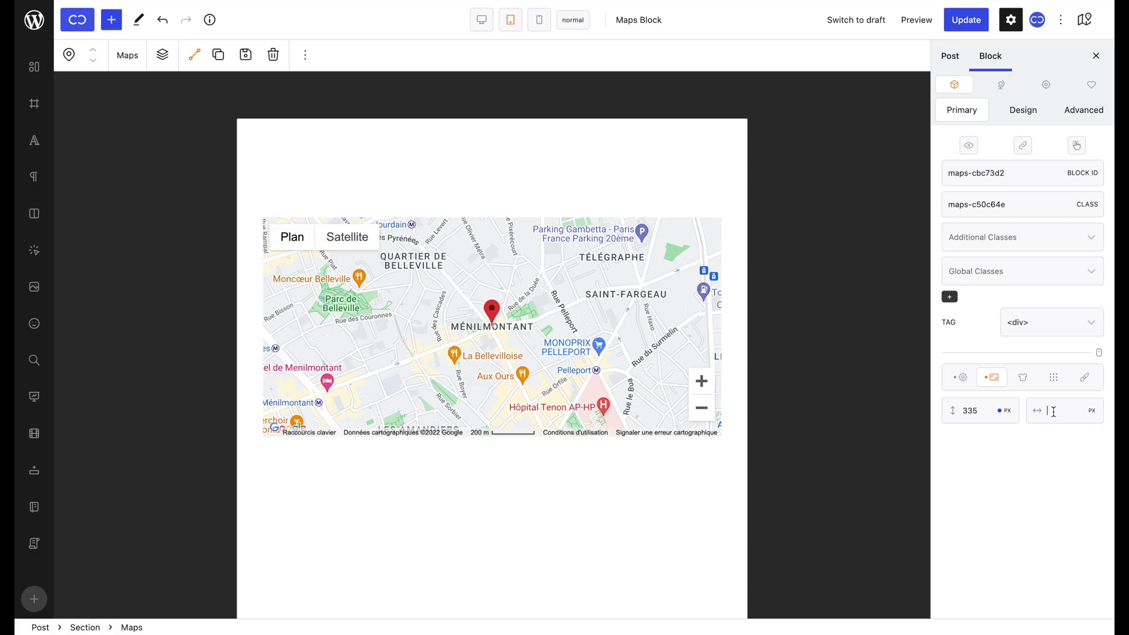
{"action": "type", "text": "80%"}
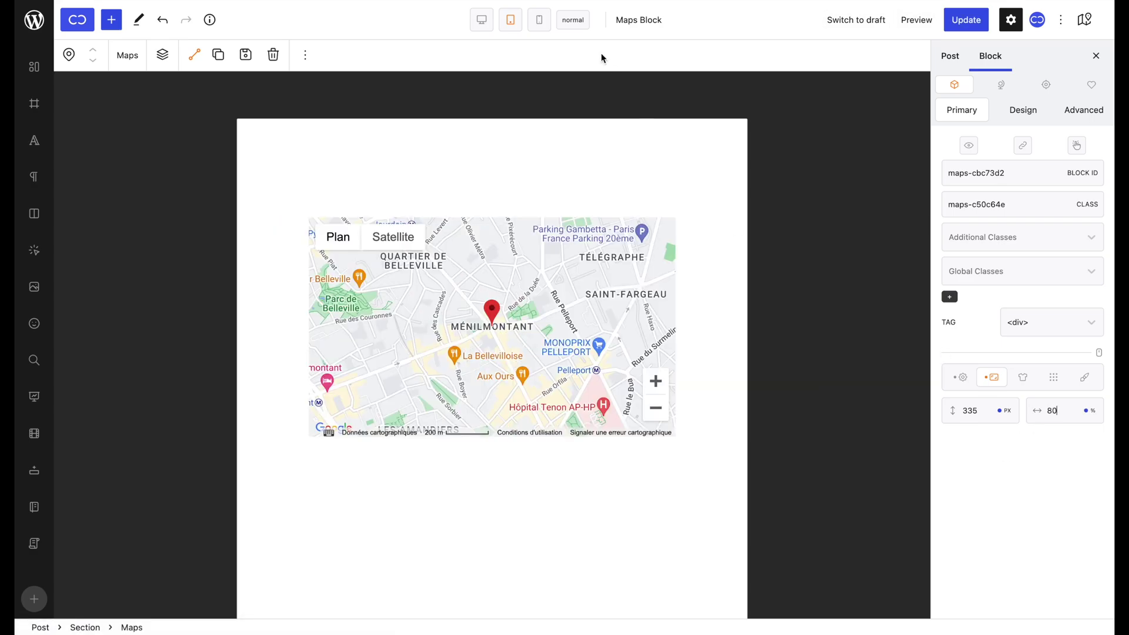
In Mobile preview, size the map 200 px tall and 100% wide, then update the post
{"action": "left_click", "coordinate": [540, 20]}
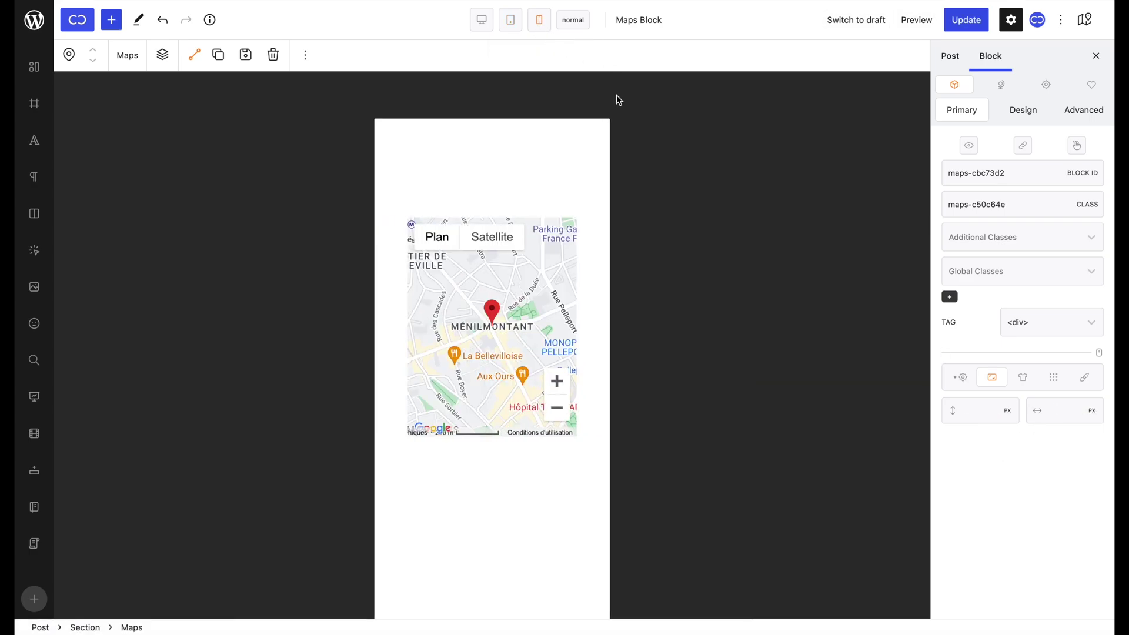
{"action": "left_click", "coordinate": [1052, 410]}
{"action": "type", "text": "100"}
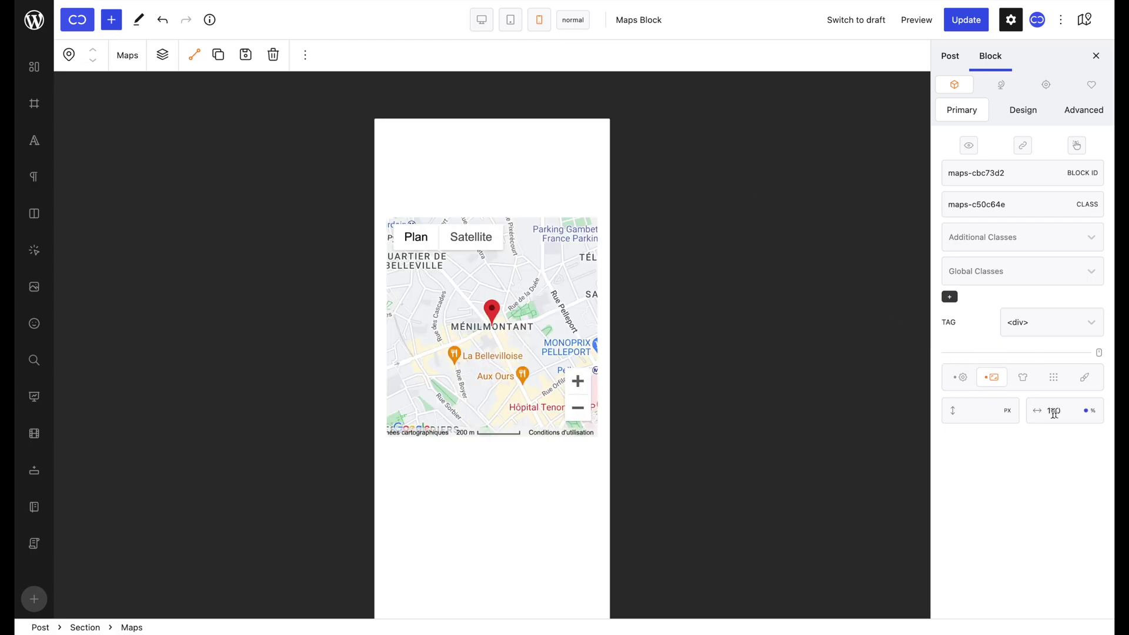
{"action": "type", "text": "%200"}
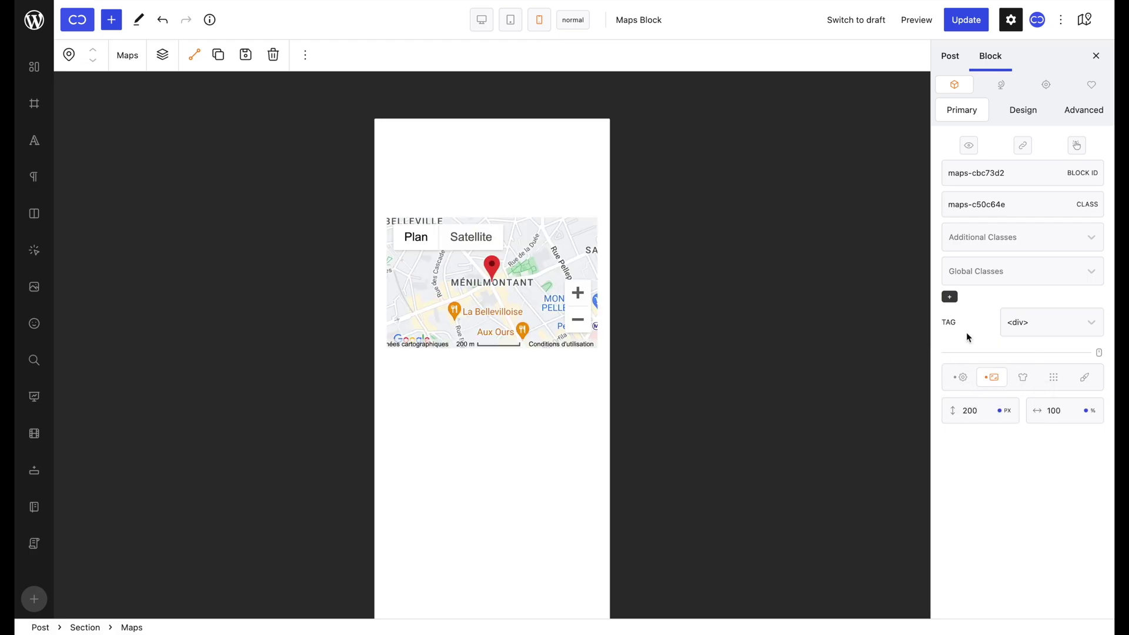
{"action": "left_click", "coordinate": [967, 20]}
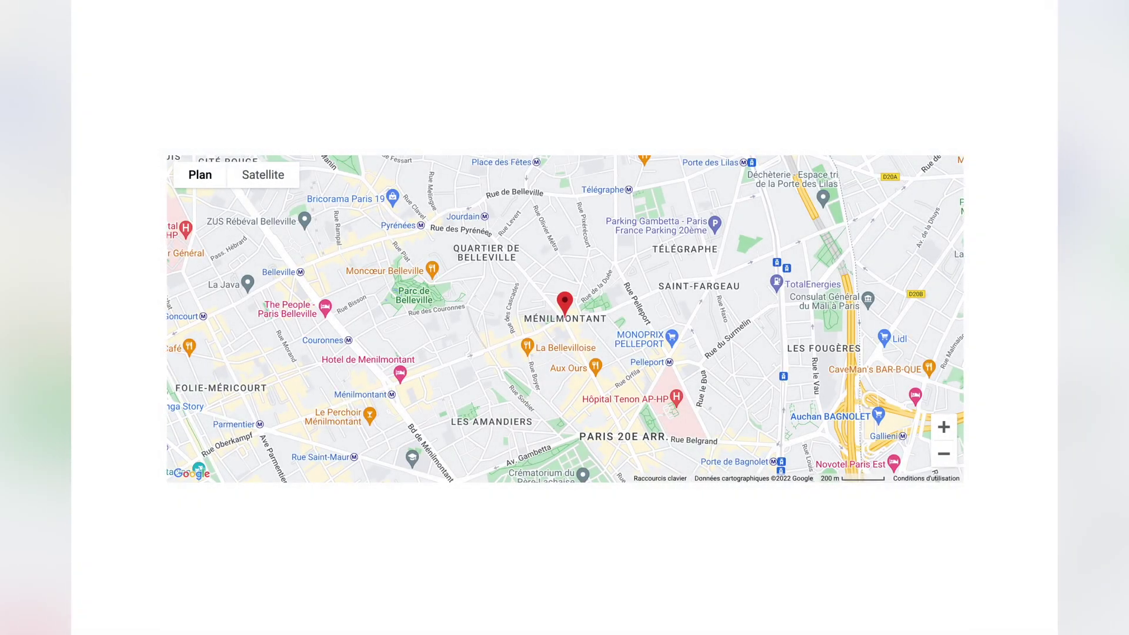